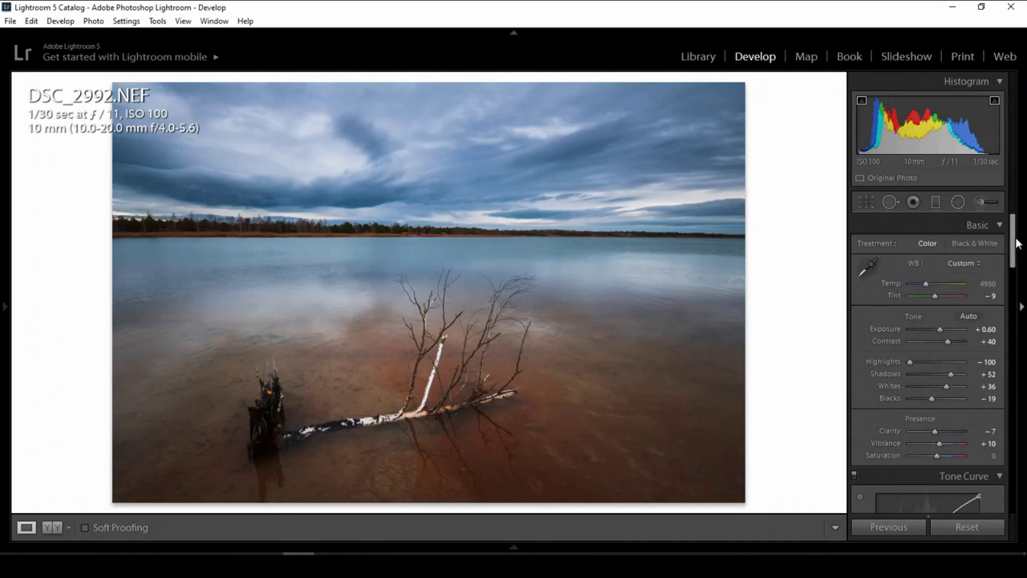
Step: Add a graduated filter over the sky of DSC_2992.NEF, centred on the horizon line
mouse_move(1015, 241)
mouse_down()
mouse_move(1016, 321)
mouse_move(1021, 237)
mouse_up()
click(936, 202)
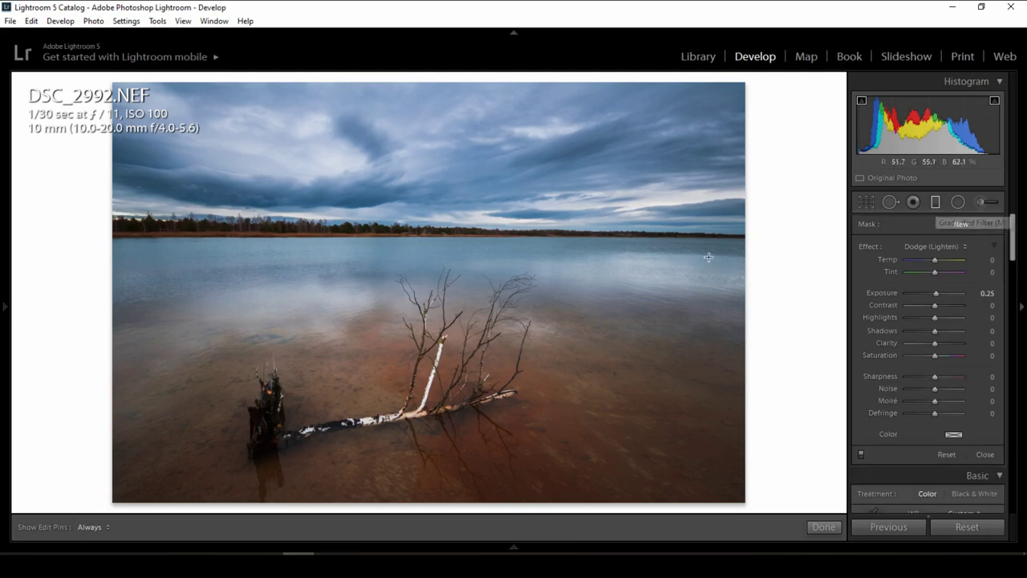
click(426, 232)
Step: Set the sky filter's temperature to 8, exposure to −0.40, highlights to −100 and clarity to 49
click(989, 294)
click(984, 320)
key(Return)
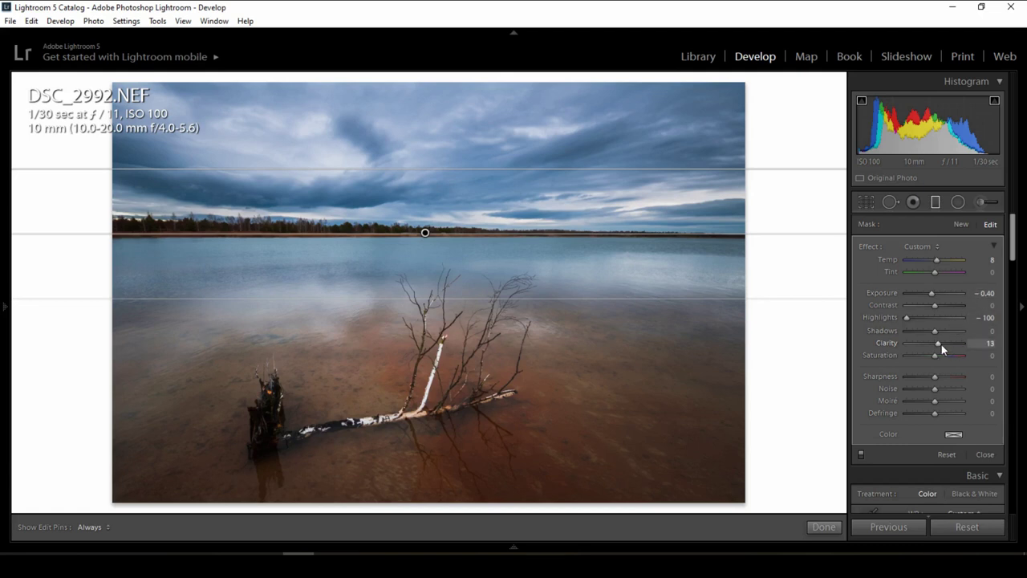
drag(941, 346, 949, 345)
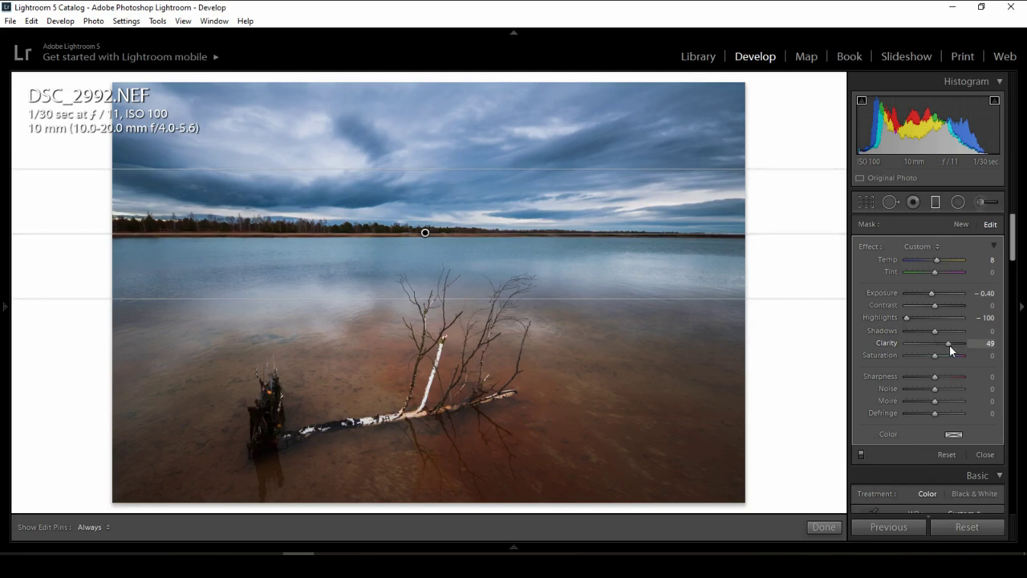
Step: Compare the lake photo's sky with and without the graduated filter several times
click(859, 454)
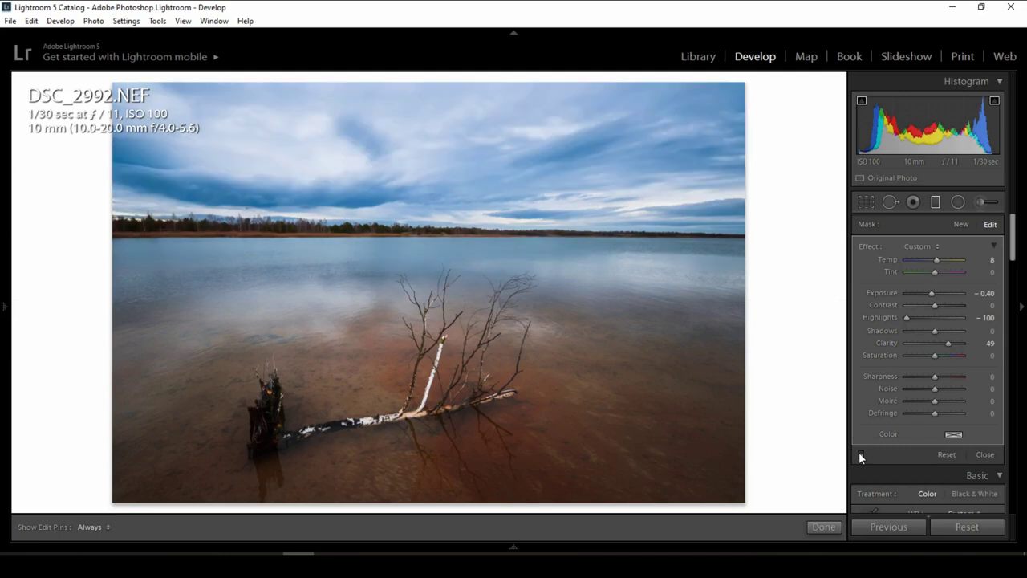
click(860, 455)
click(860, 454)
click(861, 454)
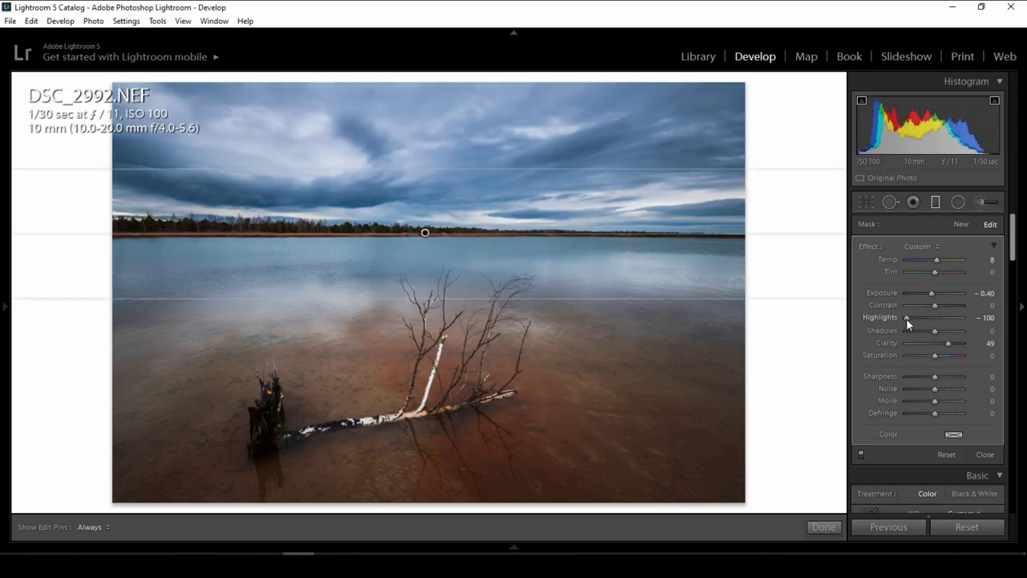
click(861, 455)
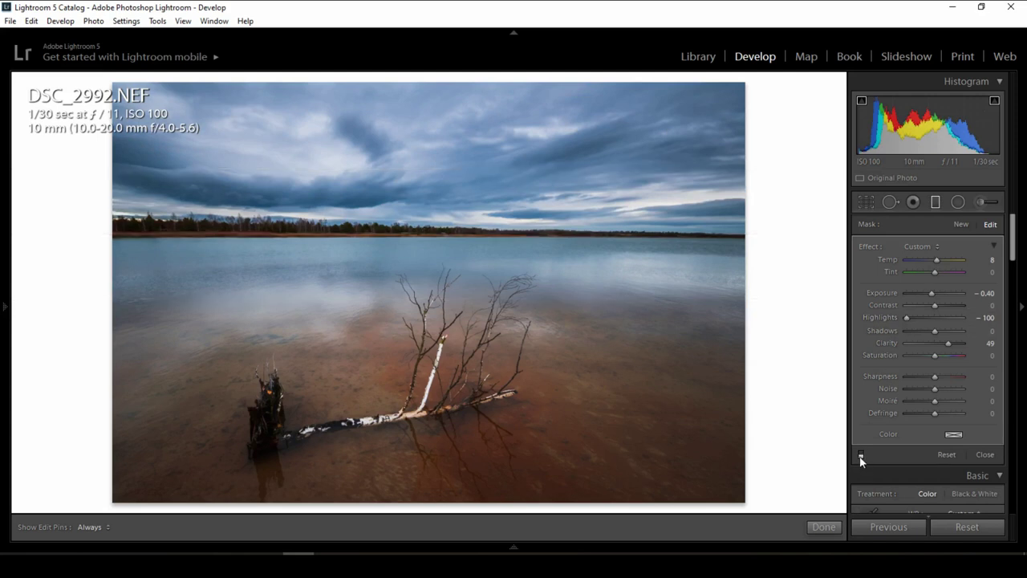
click(860, 454)
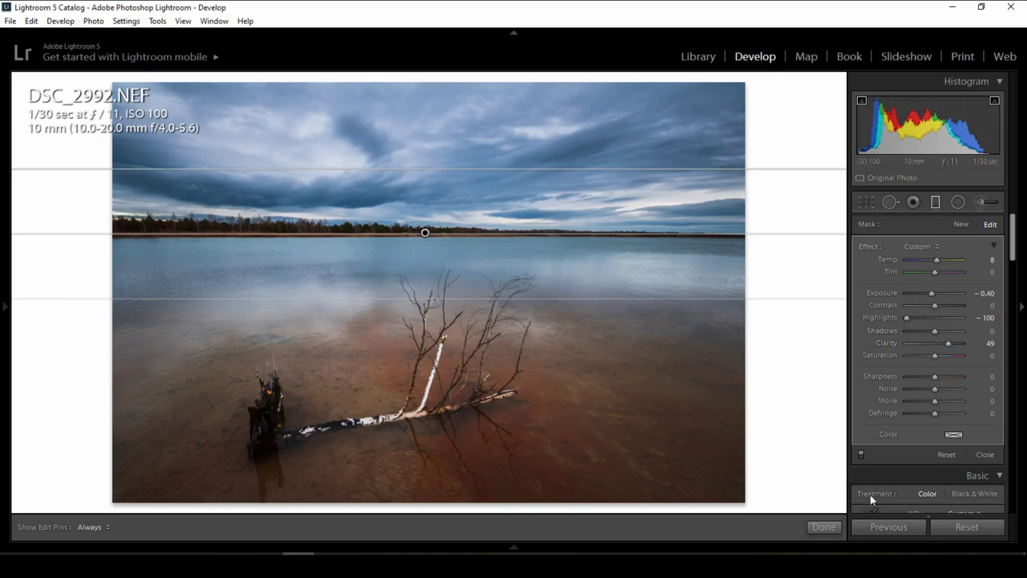
click(862, 455)
click(861, 454)
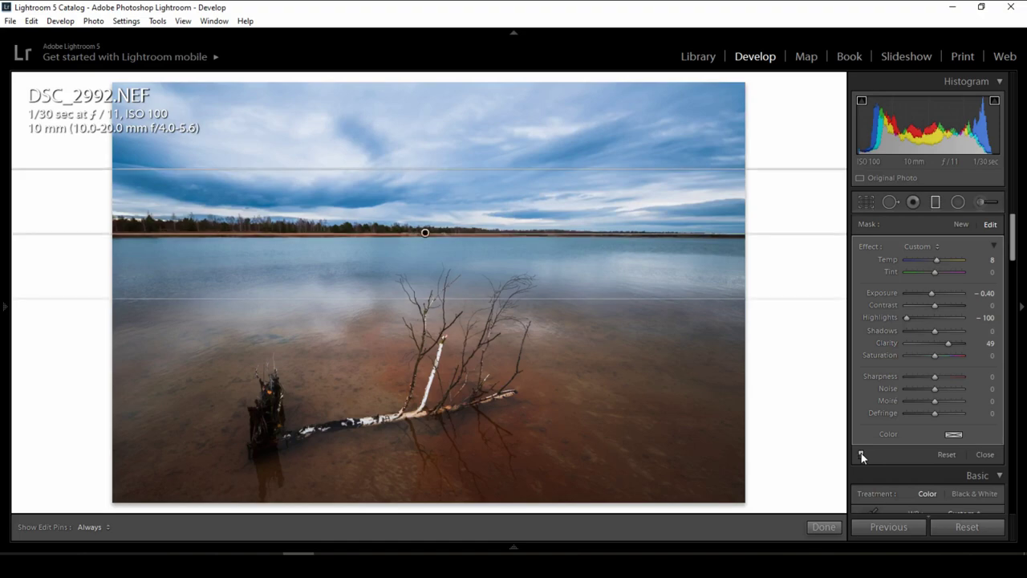
click(861, 453)
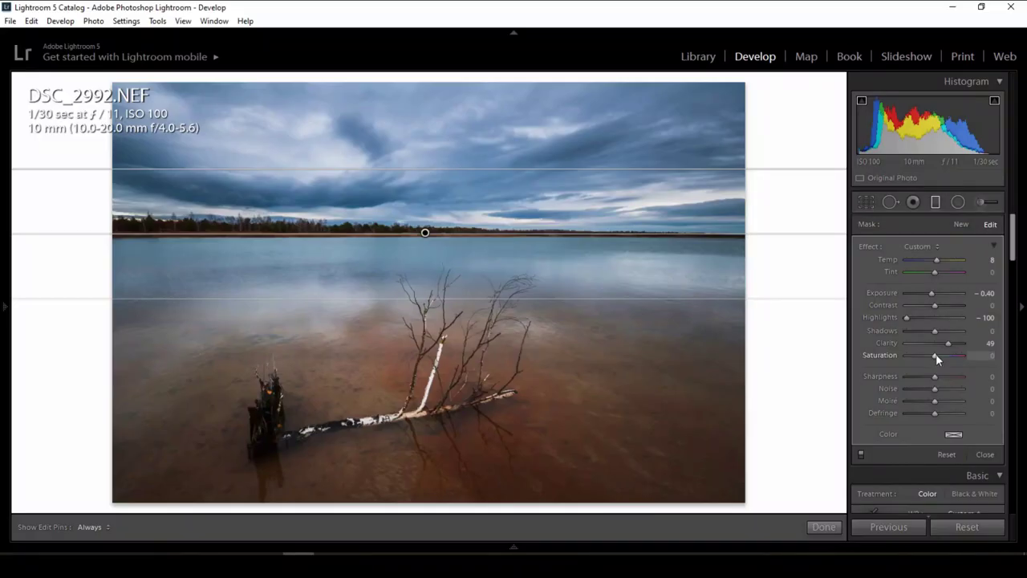
Step: Set the sky filter's saturation to 15 and compare the photo with and without the filter
drag(937, 356, 939, 354)
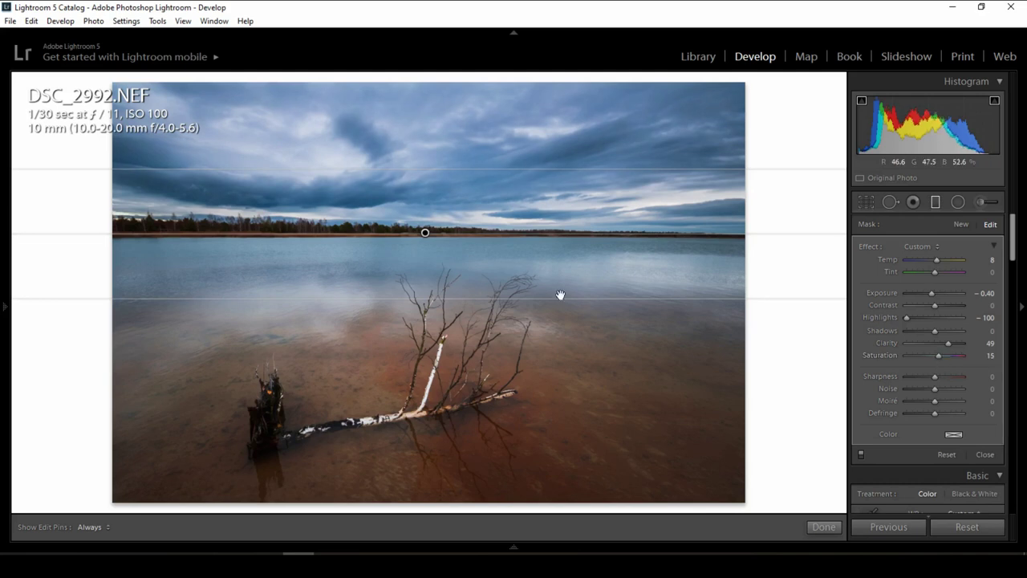
click(861, 455)
click(860, 455)
click(863, 454)
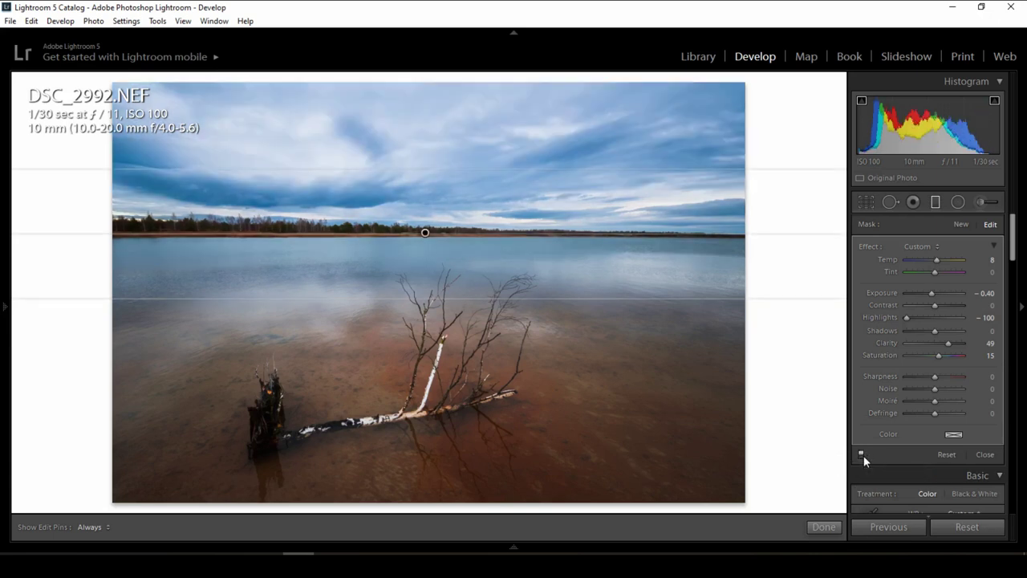
click(863, 454)
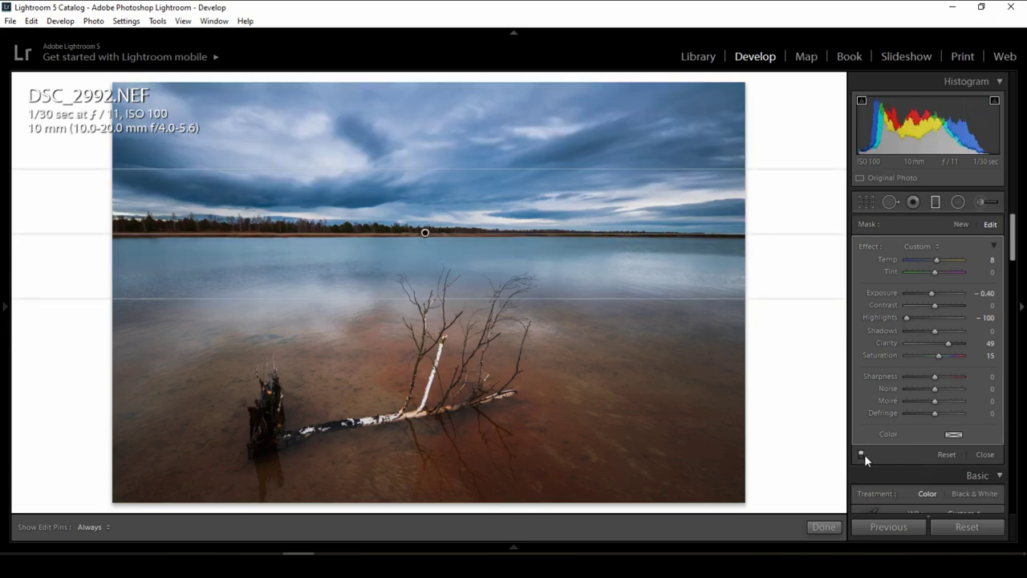
click(864, 454)
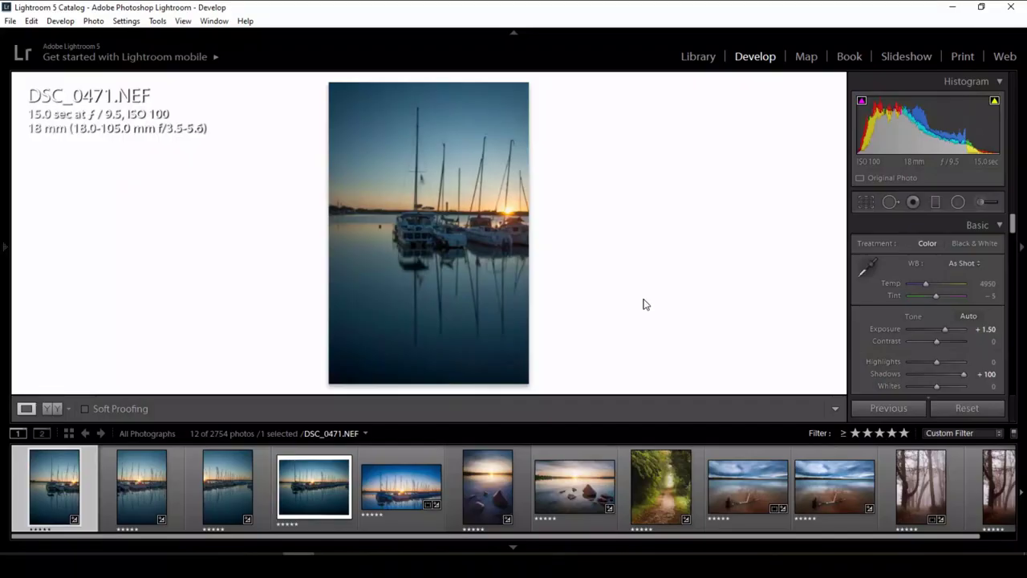
Step: Go through the harbour photos to the edited version DSC_0471-Edit-2.tif
key(Right)
key(Right)
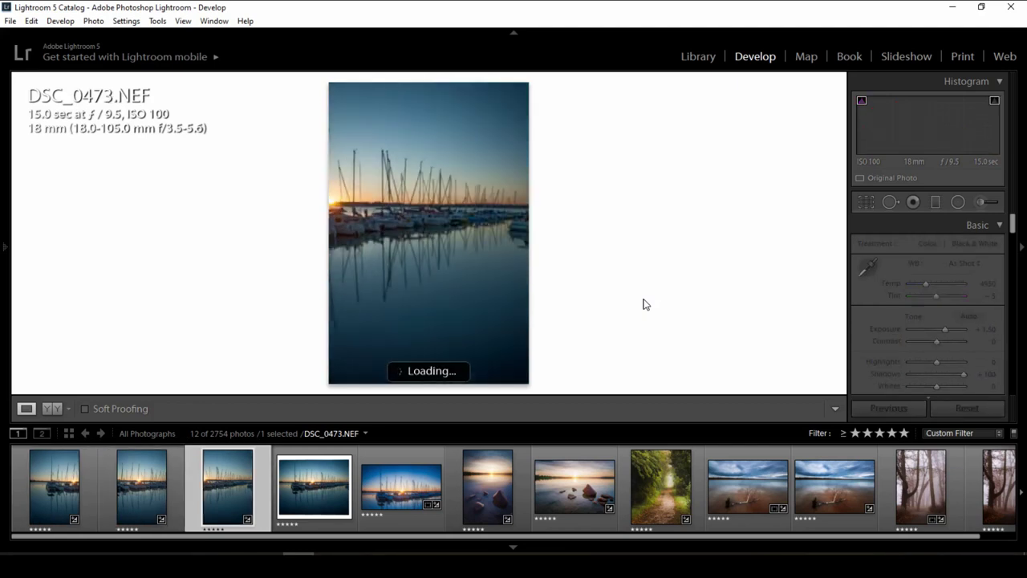
key(Right)
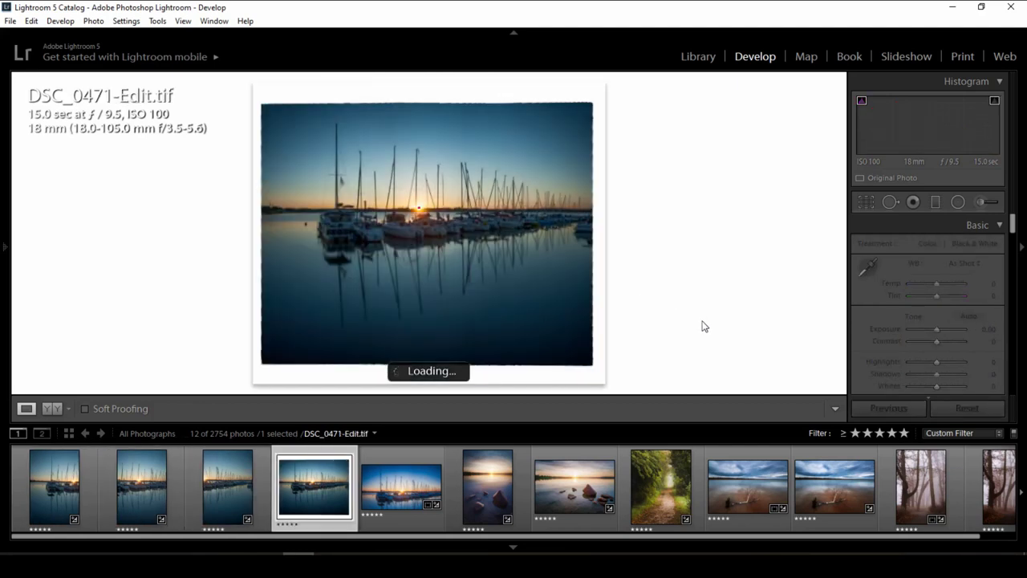
key(Right)
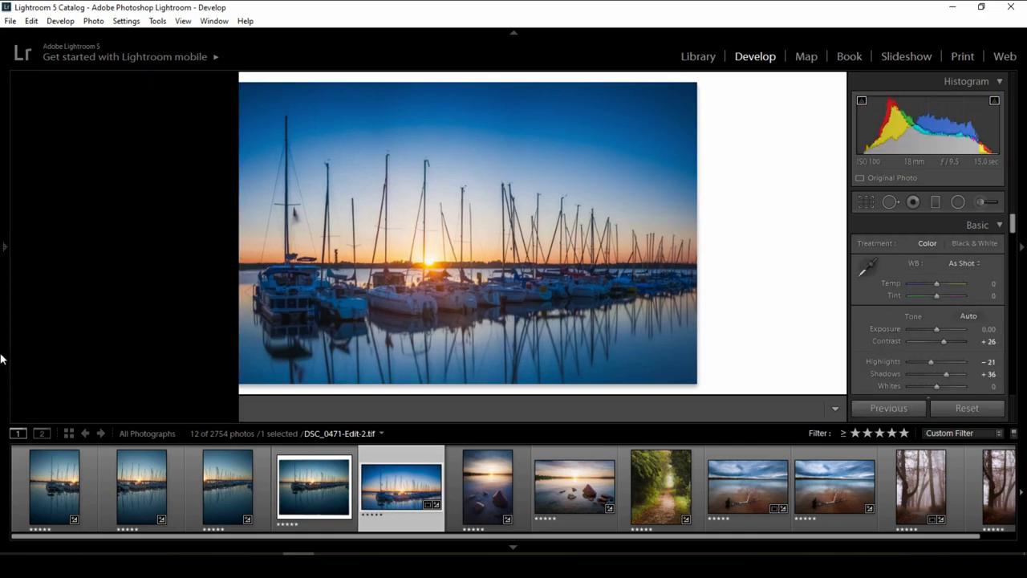
Step: Add a horizontal graduated filter to the harbour photo, centred on the horizon at the setting sun
mouse_move(1014, 228)
mouse_down()
mouse_move(1012, 273)
mouse_move(1014, 229)
mouse_up()
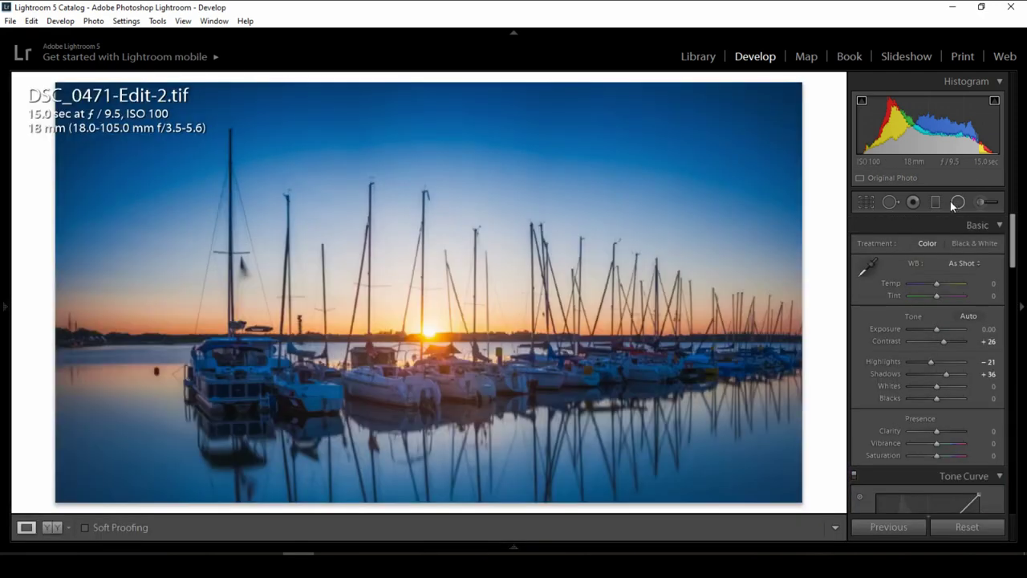
click(936, 201)
drag(446, 273, 441, 411)
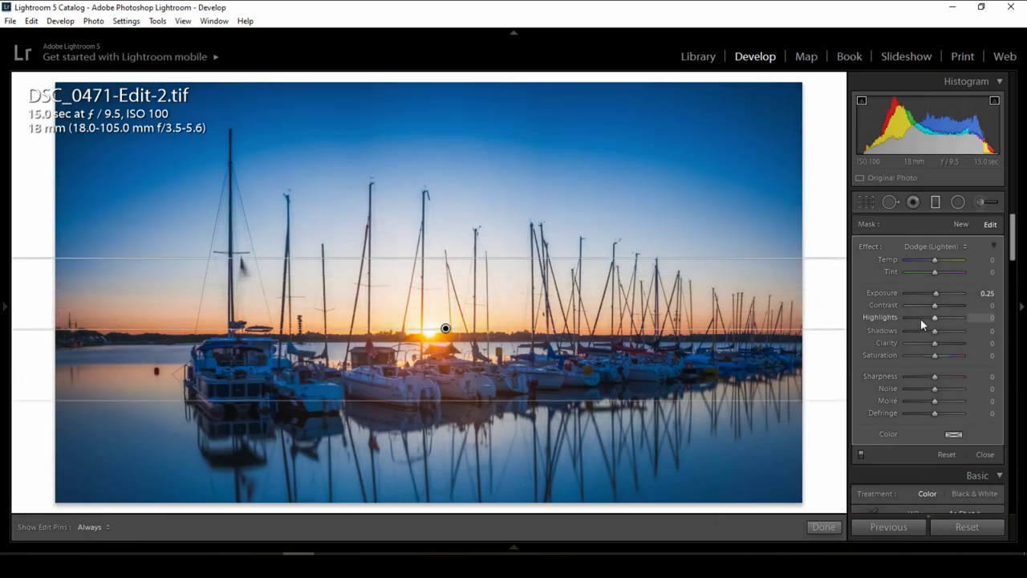
Step: Set the harbour filter's highlights to −56, clarity to −12 and saturation to 7
drag(925, 317, 917, 315)
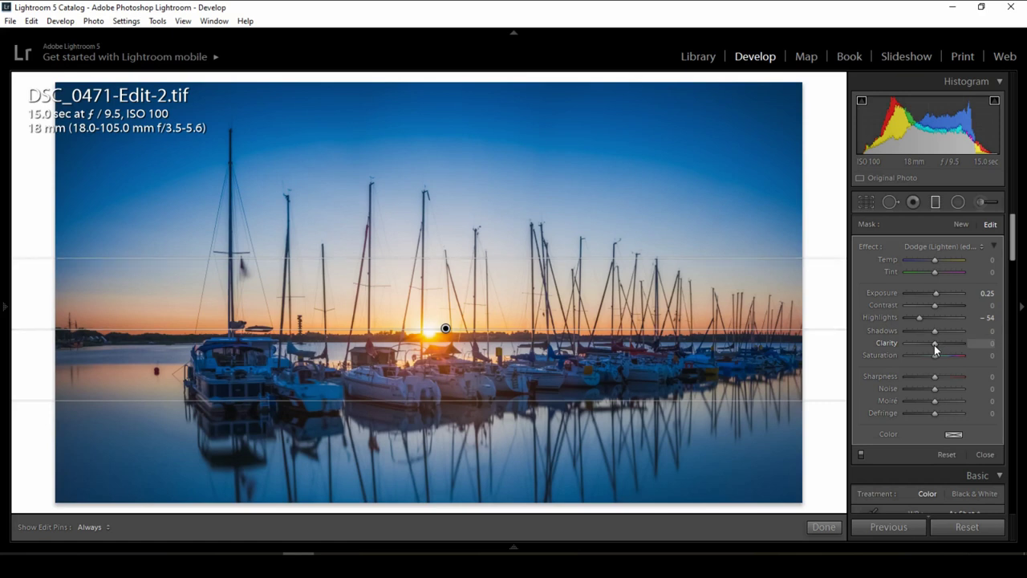
drag(934, 346, 931, 345)
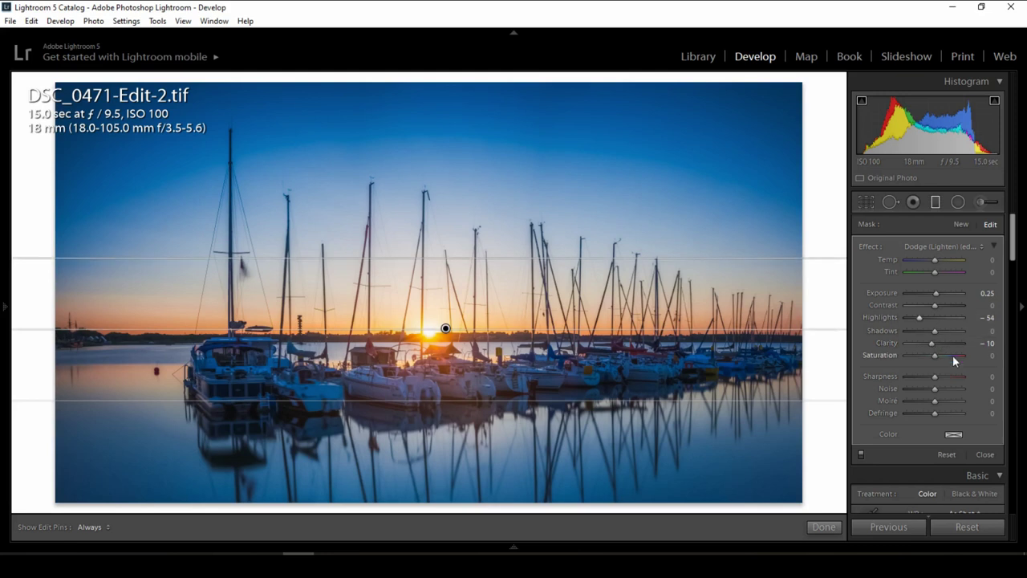
click(989, 356)
click(986, 343)
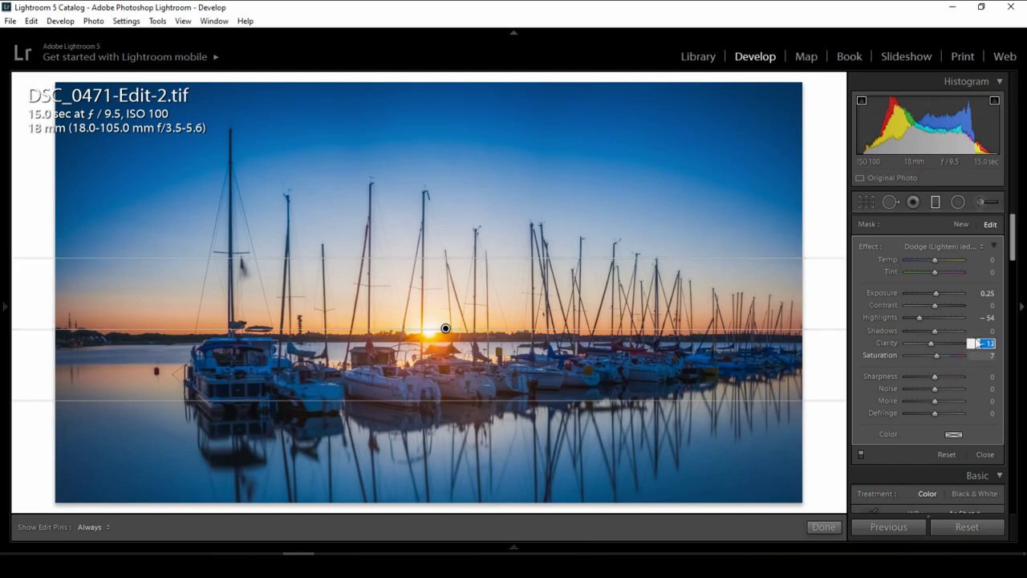
click(987, 317)
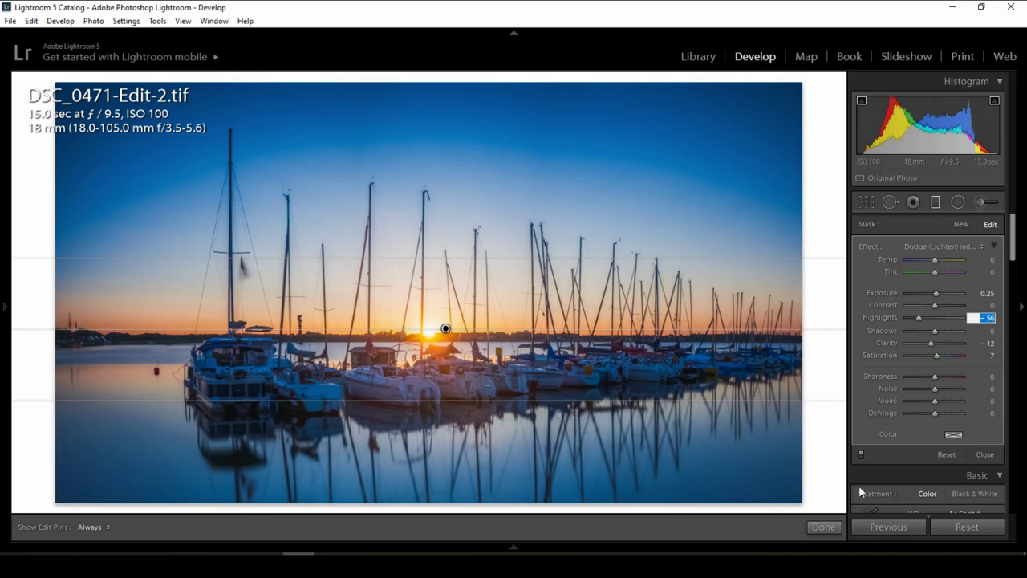
key(Return)
Step: Compare the harbour photo with and without the graduated filter
click(861, 455)
click(861, 455)
click(862, 455)
click(861, 455)
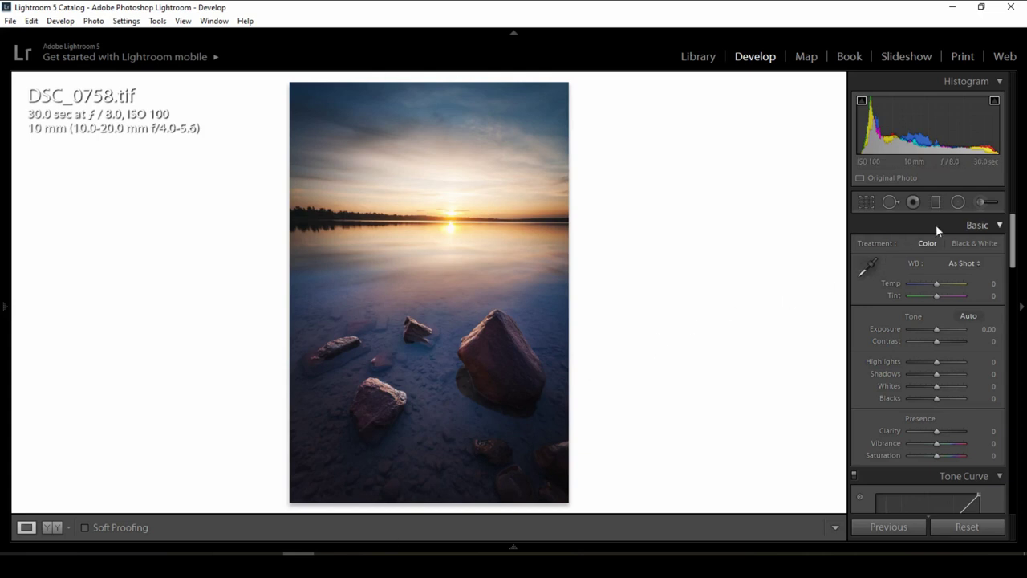
Step: Add a wide elliptical radial filter to DSC_0758.tif and centre it on the sun at the horizon
click(956, 203)
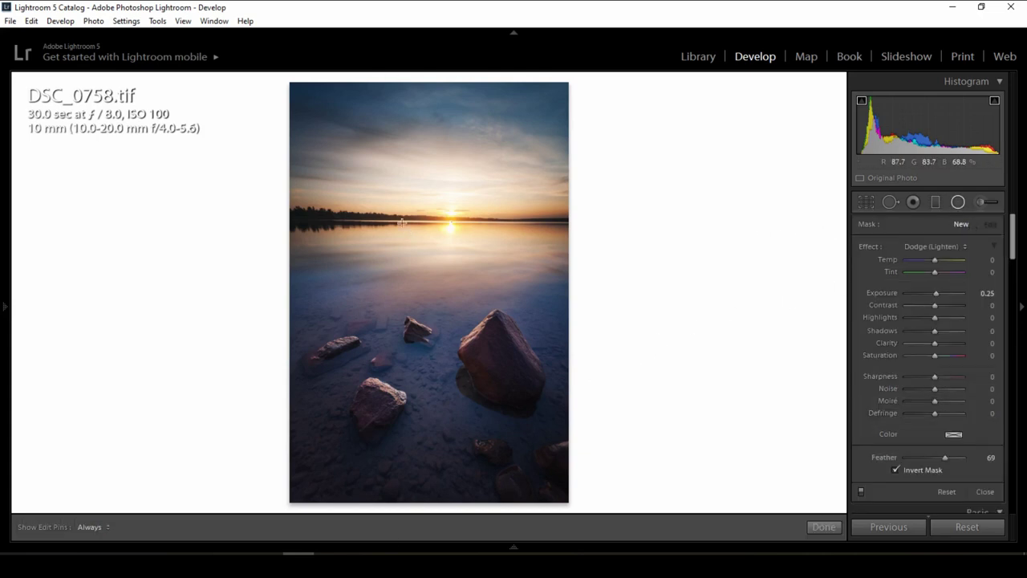
drag(413, 185, 651, 297)
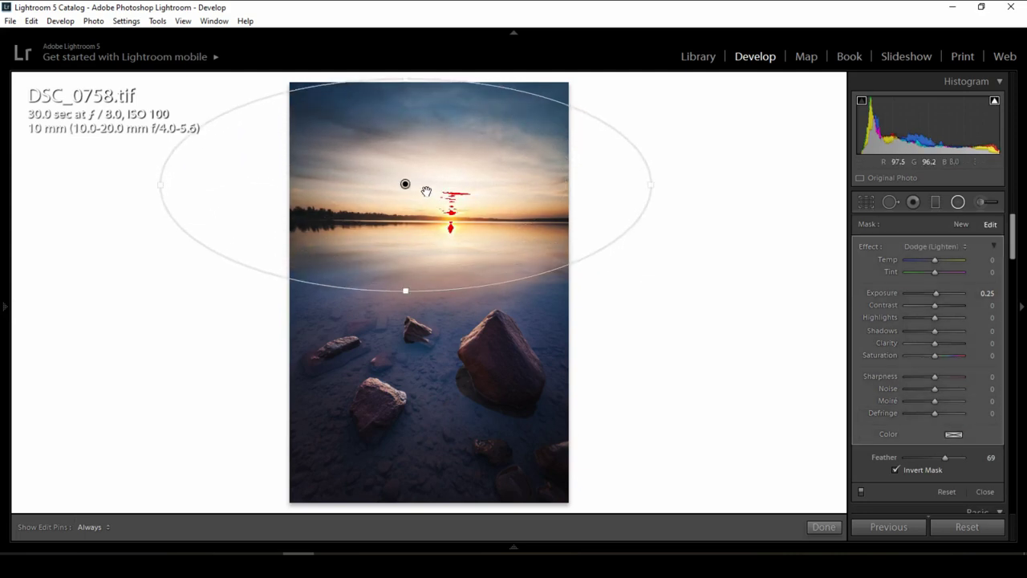
drag(406, 186, 451, 213)
Step: Set the sun's radial filter exposure to 0.45
click(980, 293)
key(Up)
key(Up)
key(Up)
key(Up)
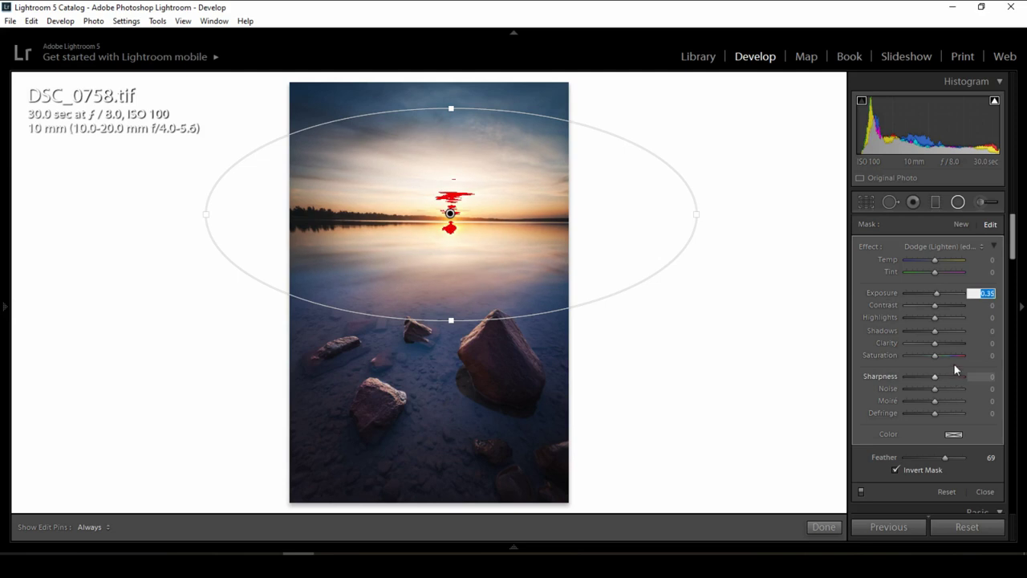
Step: Lower the radial filter's highlights to −31 and its clarity to −10
click(983, 318)
key(Down)
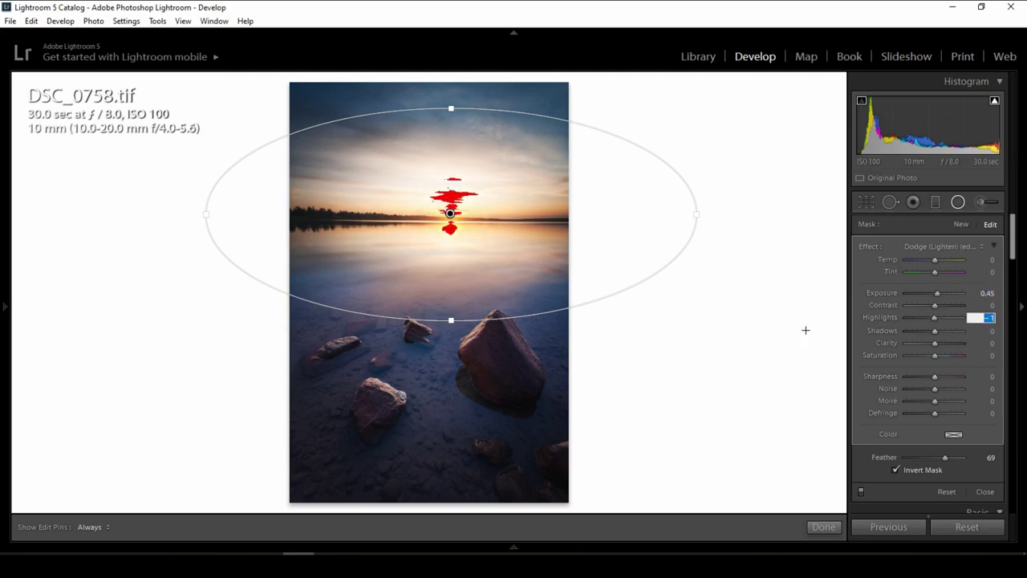
key(Down)
key(Down)
key(Down)
key(Down)
key(Down)
key(Down)
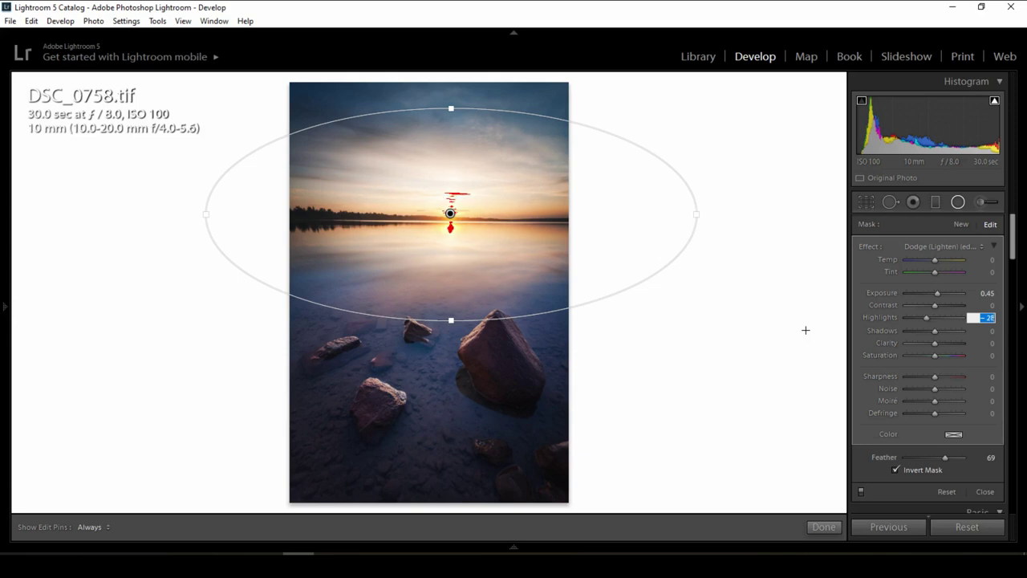
click(980, 342)
key(Down)
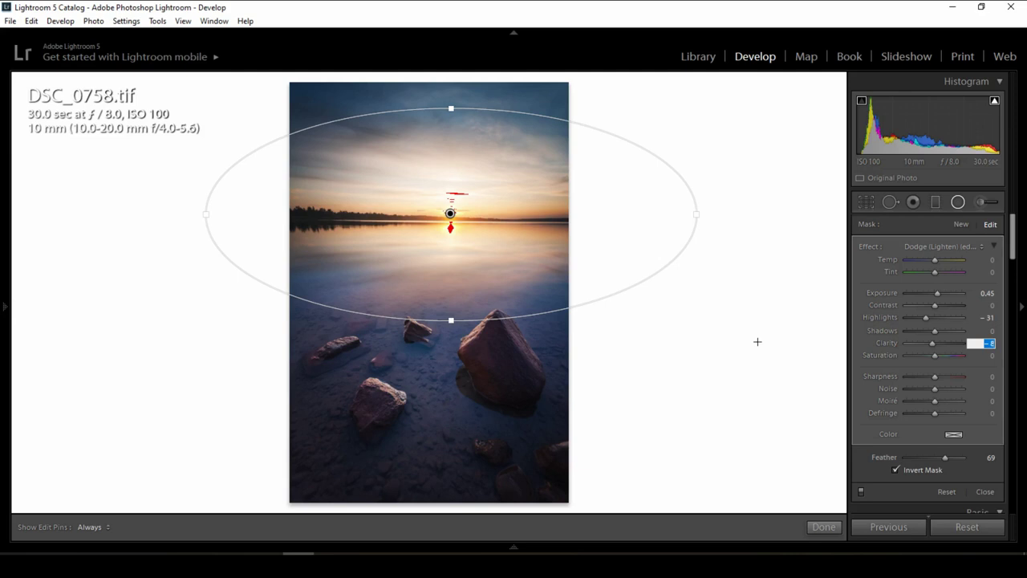
Step: Refine the radial filter with exposure 0.55, highlights −35 and slightly raised saturation
click(986, 293)
key(Up)
key(Up)
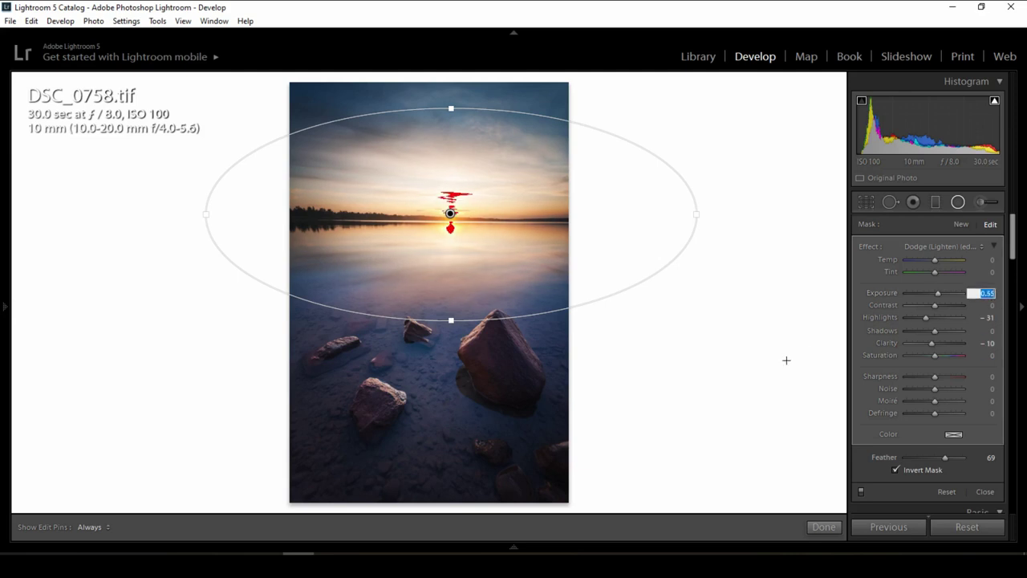
click(989, 320)
key(Down)
key(Down)
key(Down)
click(987, 355)
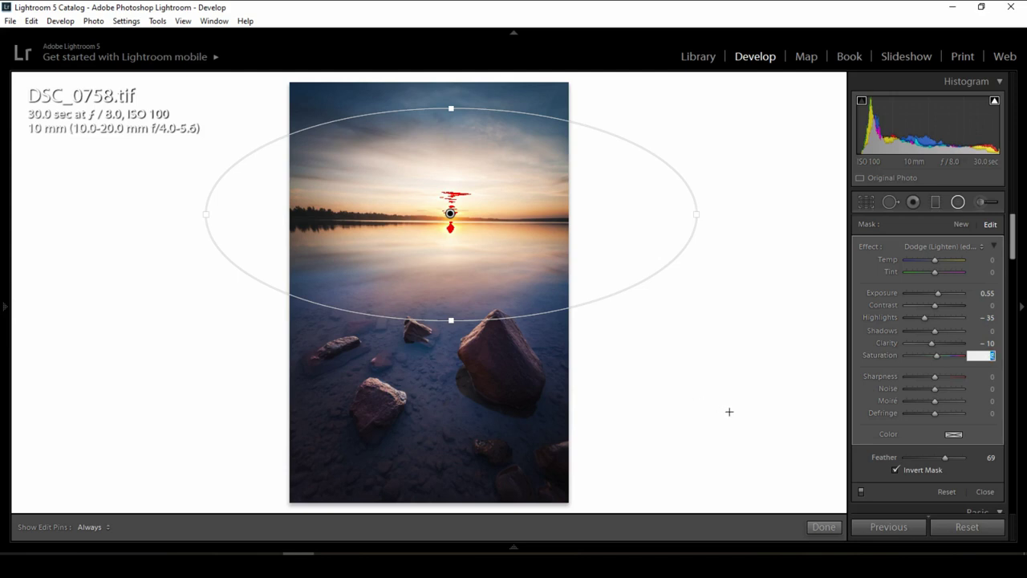
click(726, 410)
Step: Compare DSC_0758.tif with and without the radial filter around the sun
click(861, 491)
click(862, 491)
click(861, 491)
click(861, 491)
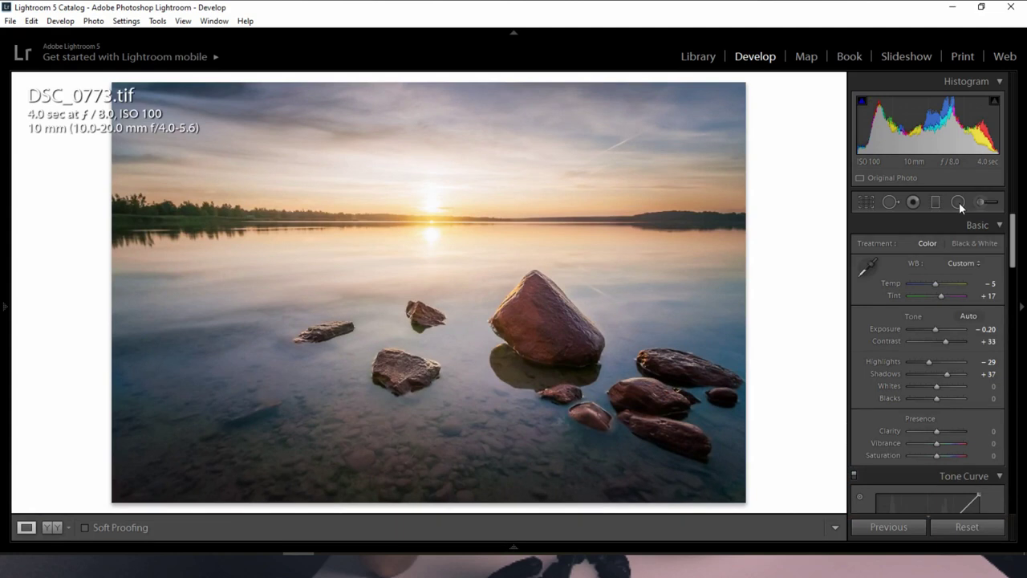
Step: Add a radial filter wider than the photo to DSC_0773.tif and centre it on the sun at the horizon
key(shift+m)
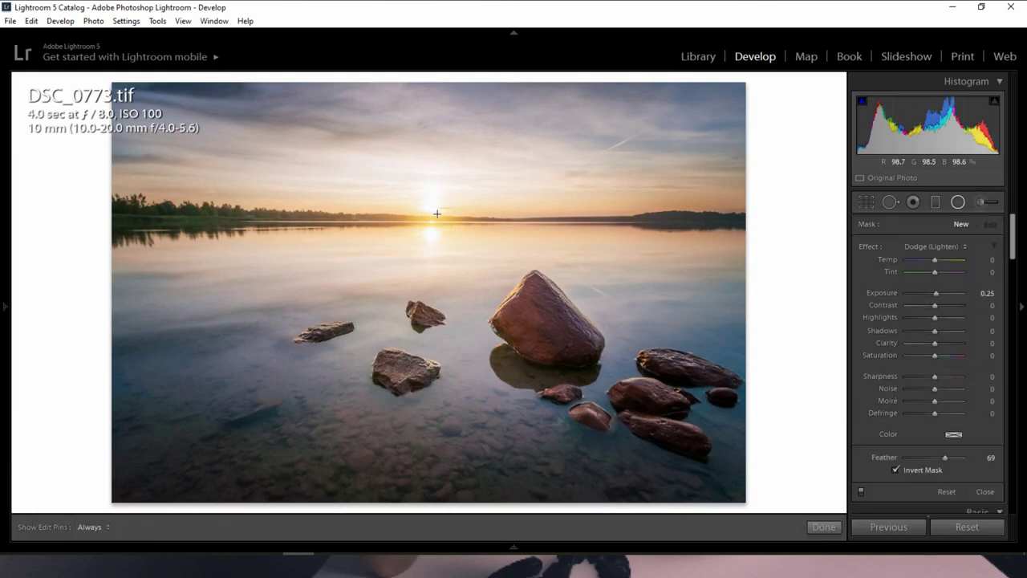
drag(413, 190, 759, 275)
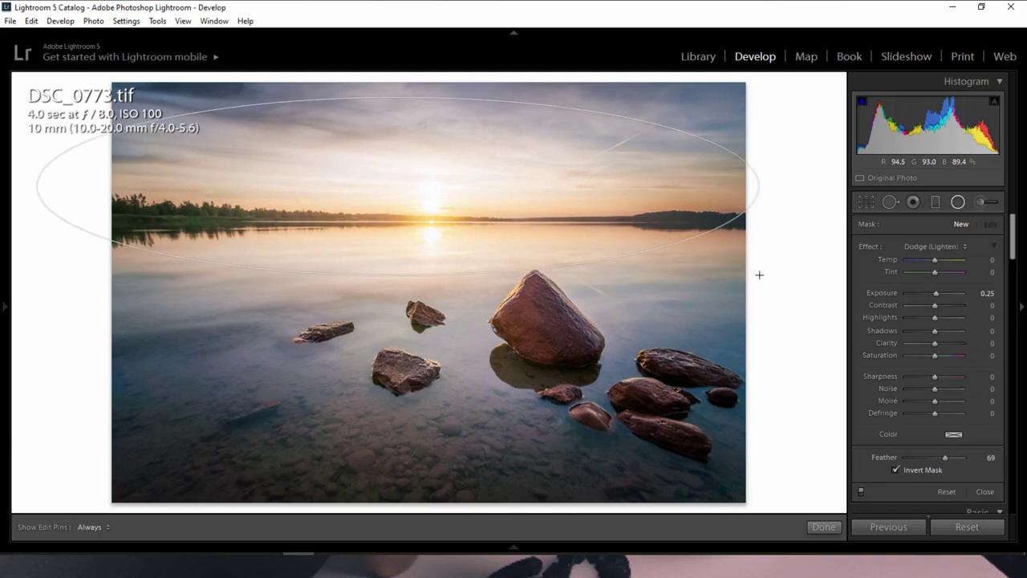
drag(398, 186, 432, 214)
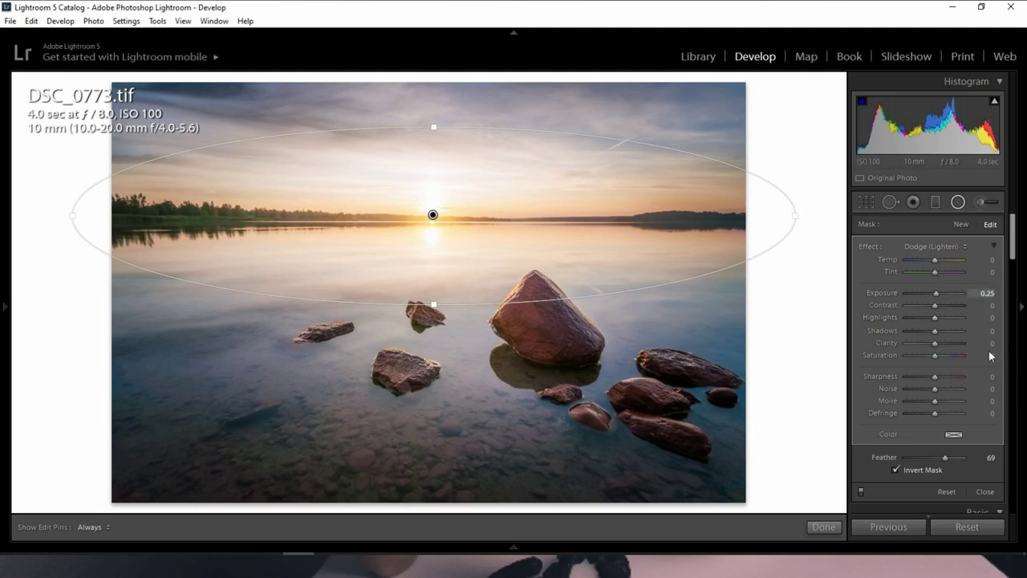
Step: Set the radial filter's exposure to 0.45 and its highlights to −33
click(987, 293)
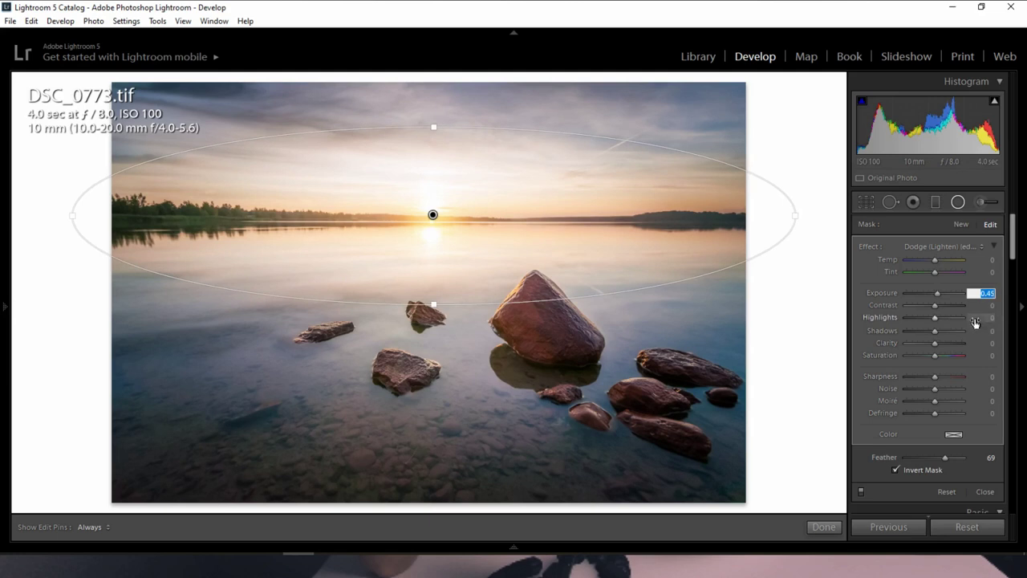
key(Return)
click(923, 317)
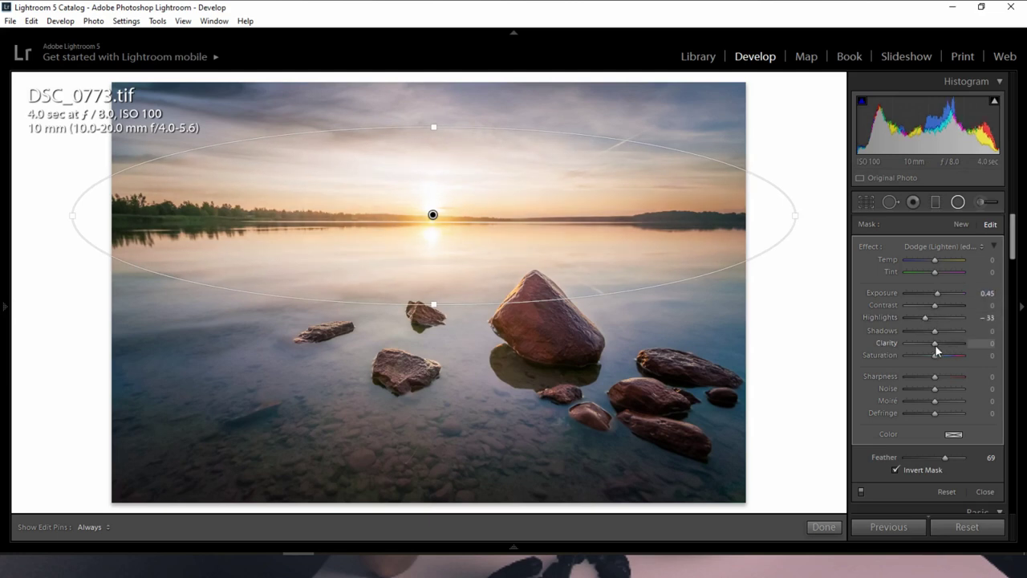
Step: Set the radial filter's clarity to −13, saturation to 10 and exposure to 0.55, and finish the filter
drag(934, 346, 934, 349)
click(981, 355)
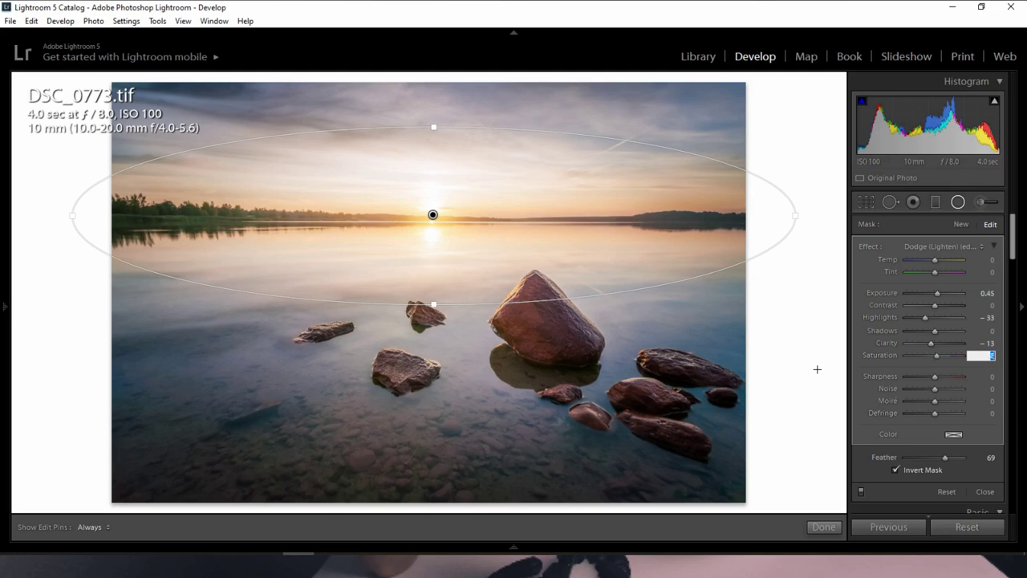
text(10)
key(Return)
click(985, 293)
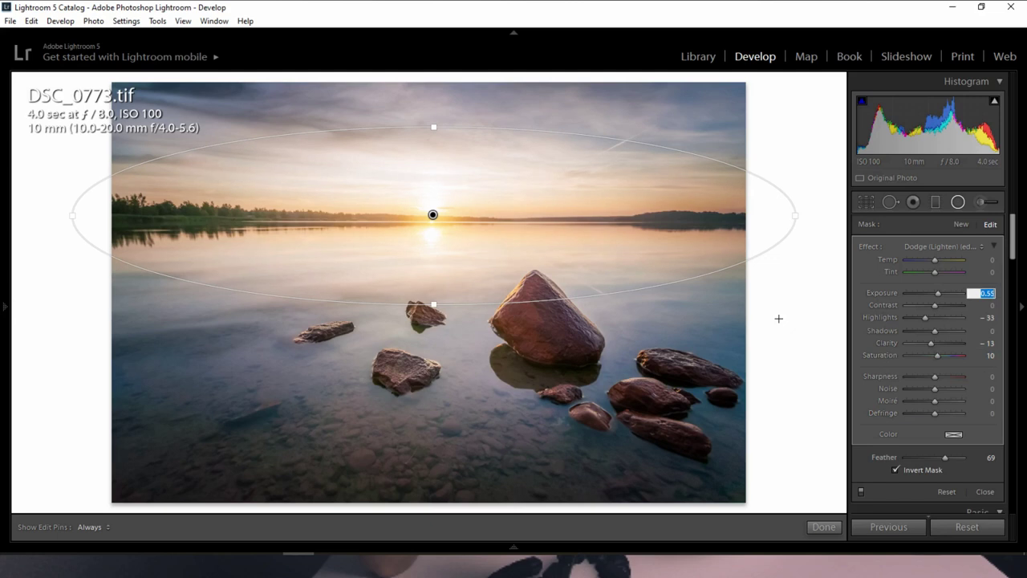
click(825, 527)
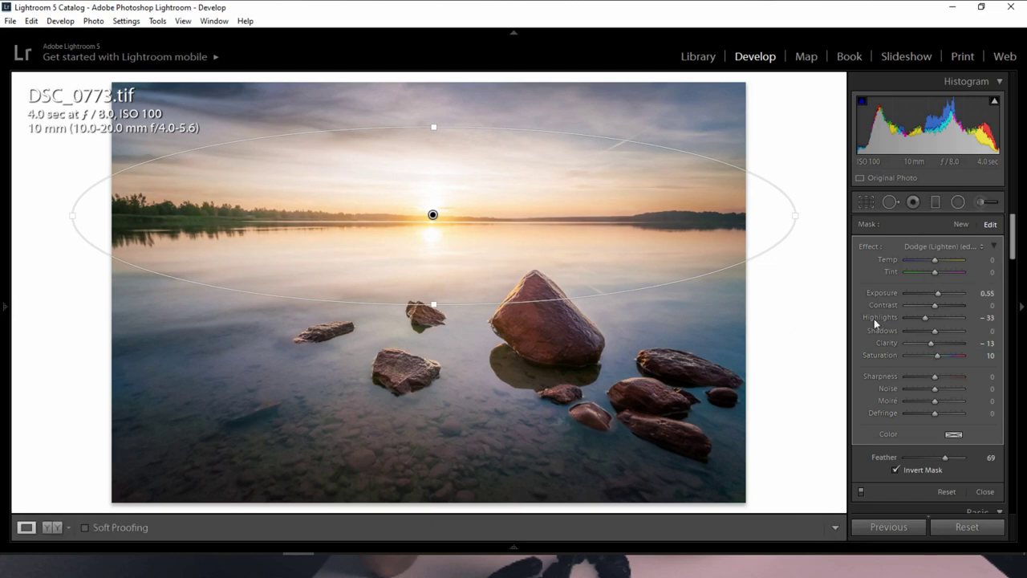
Step: Compare DSC_0773.tif with and without the radial filter around the sun
click(960, 203)
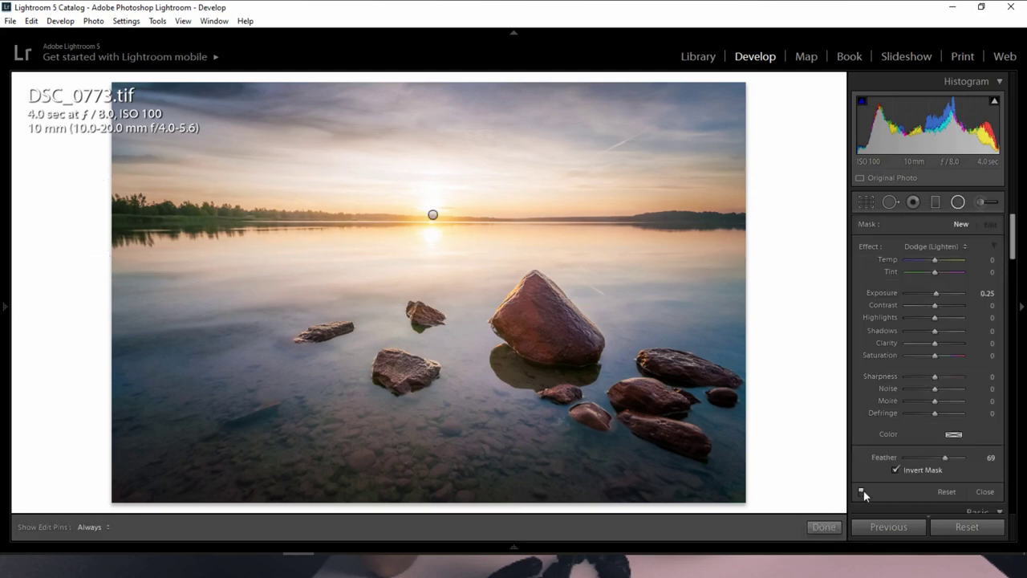
click(863, 492)
click(863, 492)
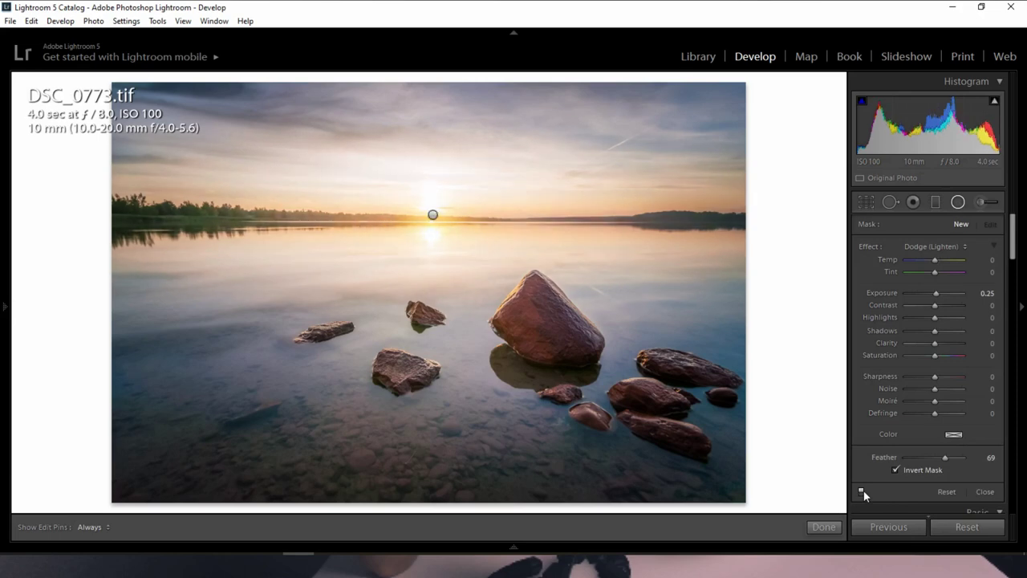
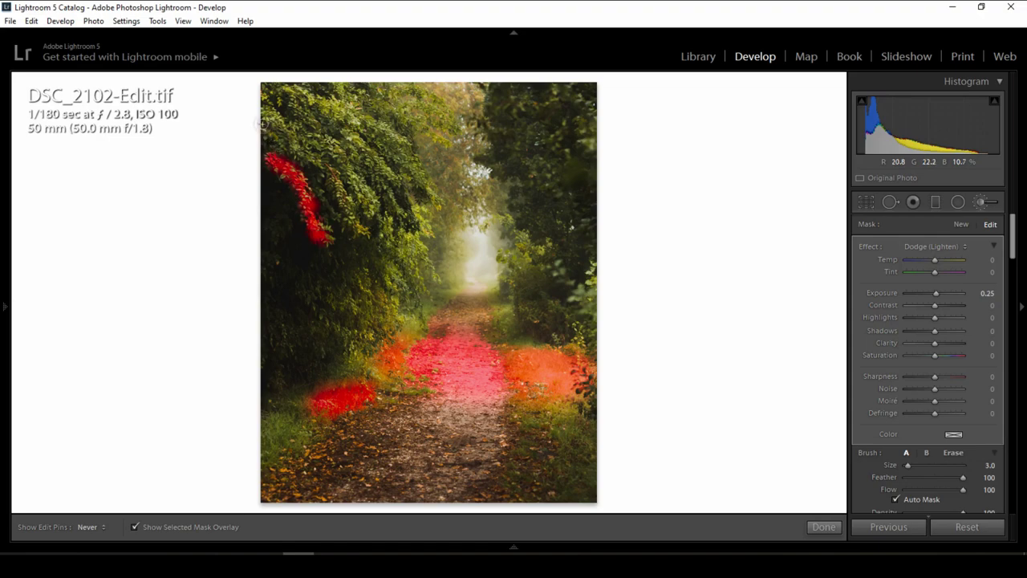
Step: Extend the Dodge (Lighten) brush mask in DSC_2102-Edit.tif over the upper-left foliage and in a band across the leafy path
scroll(262, 125, up, 2)
drag(262, 125, 369, 177)
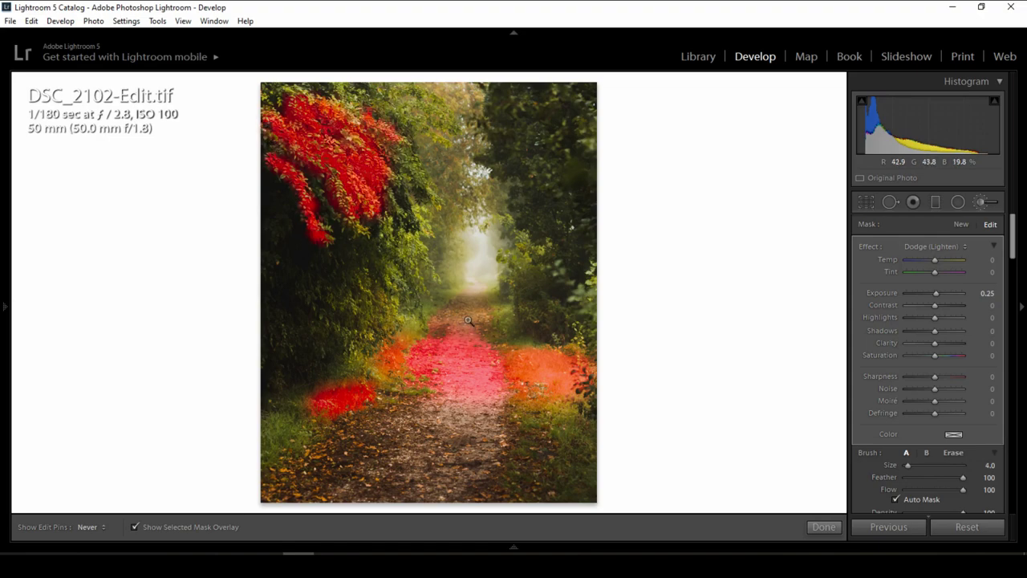
key(z)
scroll(774, 255, up, 7)
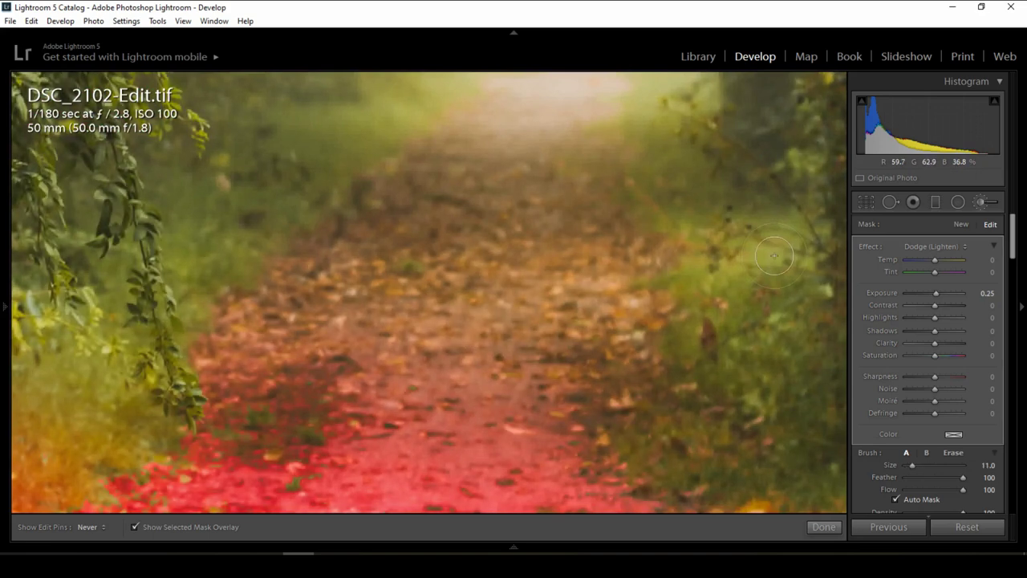
drag(584, 285, 475, 303)
drag(273, 279, 341, 286)
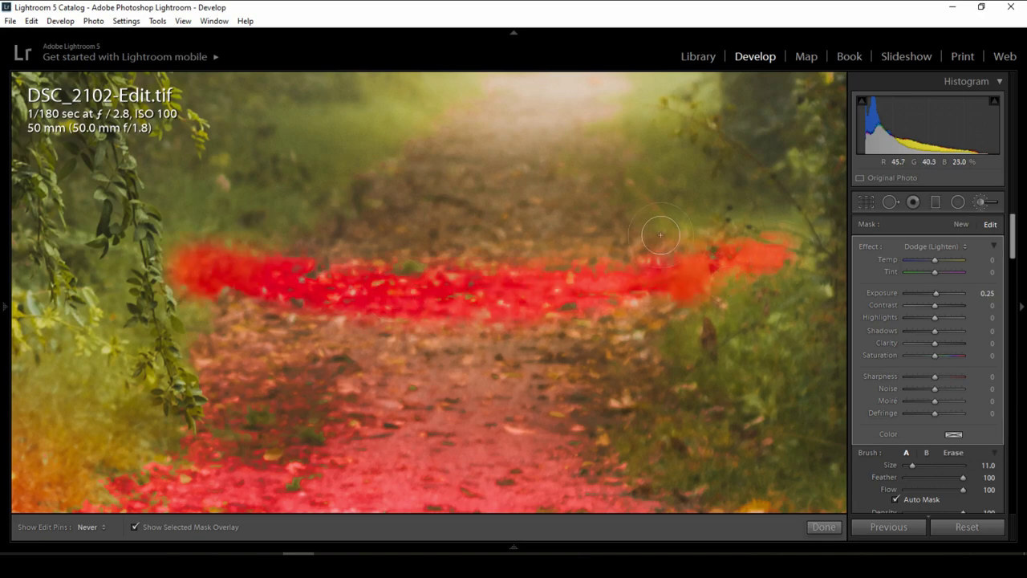
click(586, 325)
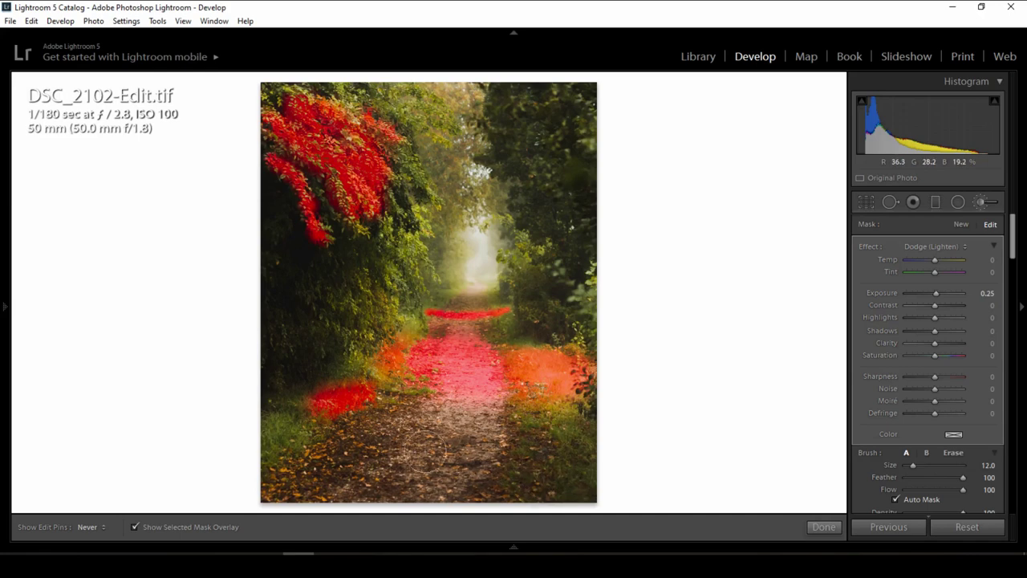
Step: Brush the dodge mask over the bright foliage beside the path and the misty opening at its far end
scroll(536, 369, down, 1)
scroll(522, 337, down, 2)
mouse_move(479, 233)
mouse_down()
mouse_move(480, 269)
mouse_move(470, 239)
mouse_up()
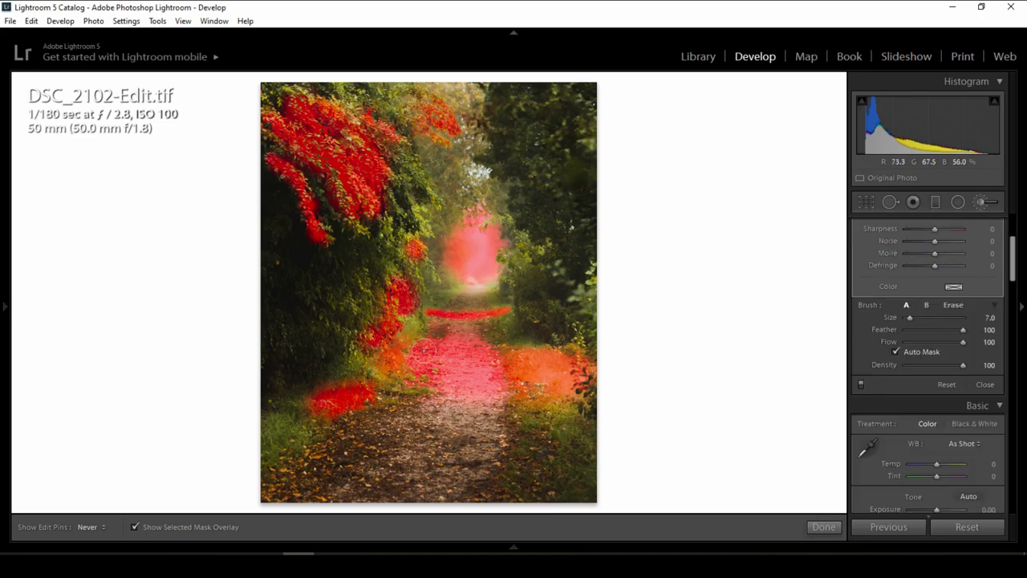
Step: Hide the mask overlay and compare the forest photo with and without the dodge brushing
click(167, 527)
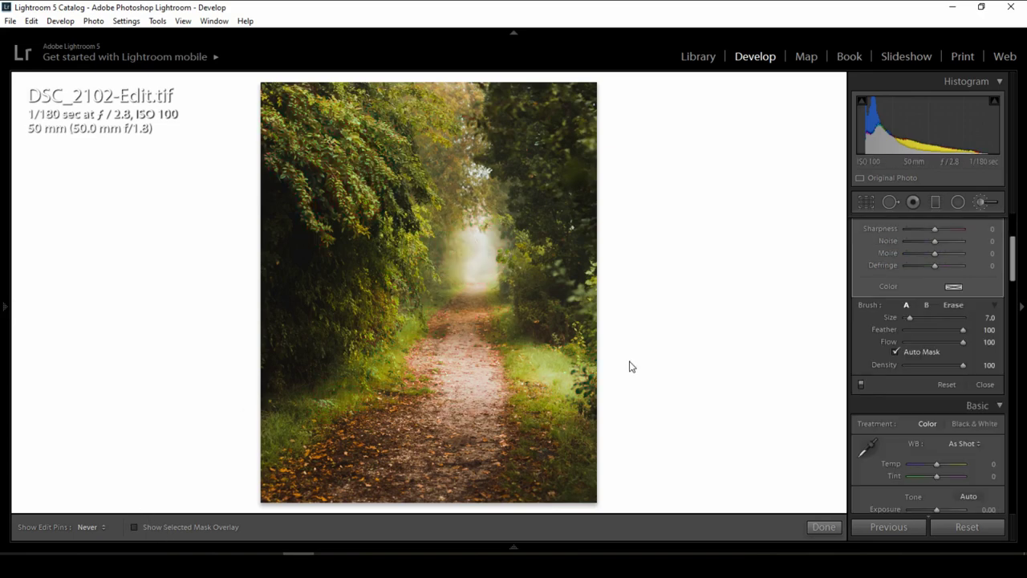
click(860, 385)
click(860, 384)
click(860, 385)
click(860, 386)
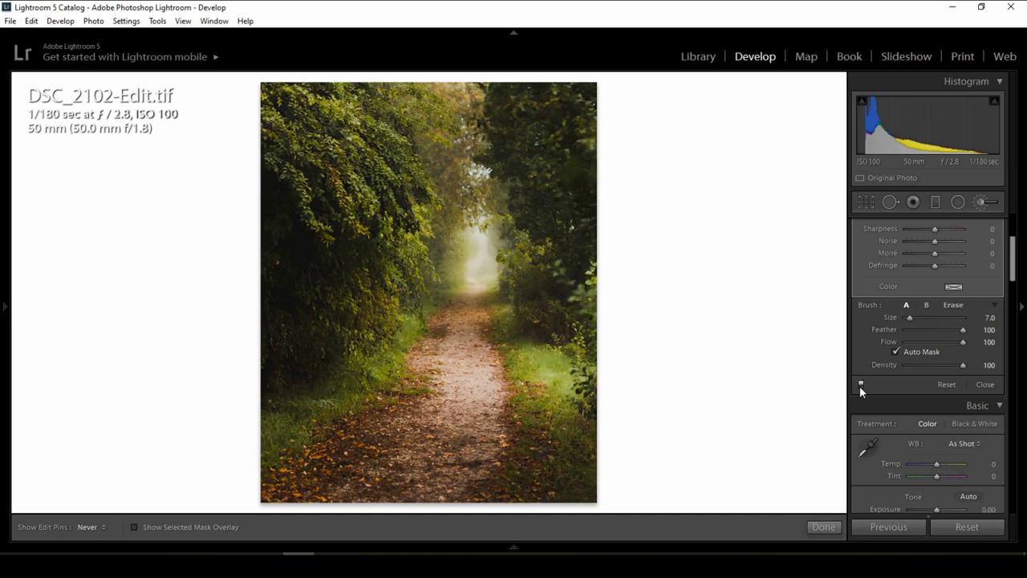
Step: Paint a new Burn (Darken) mask over the path's foreground with a size 17 brush and show its mask overlay
click(952, 248)
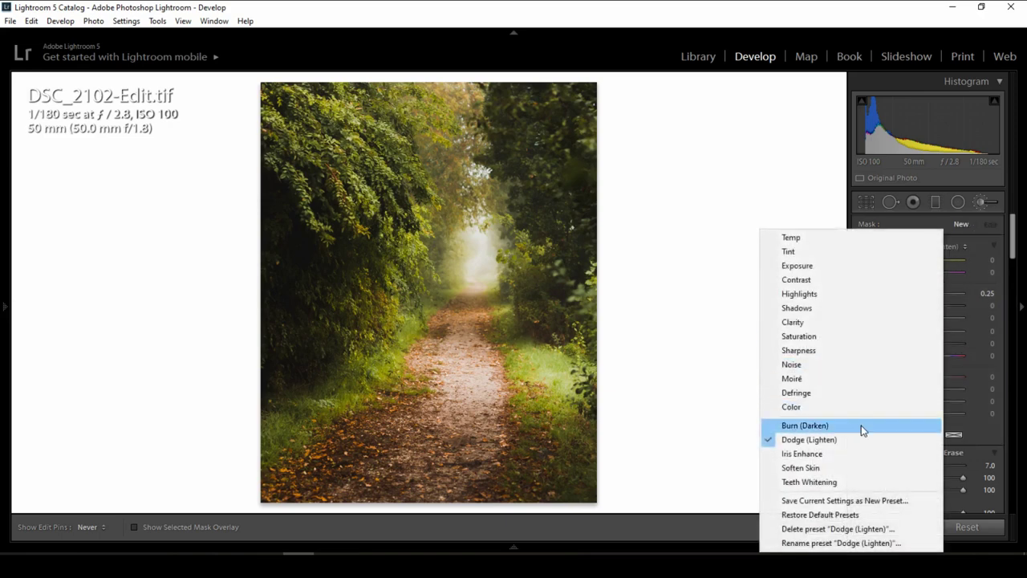
click(862, 425)
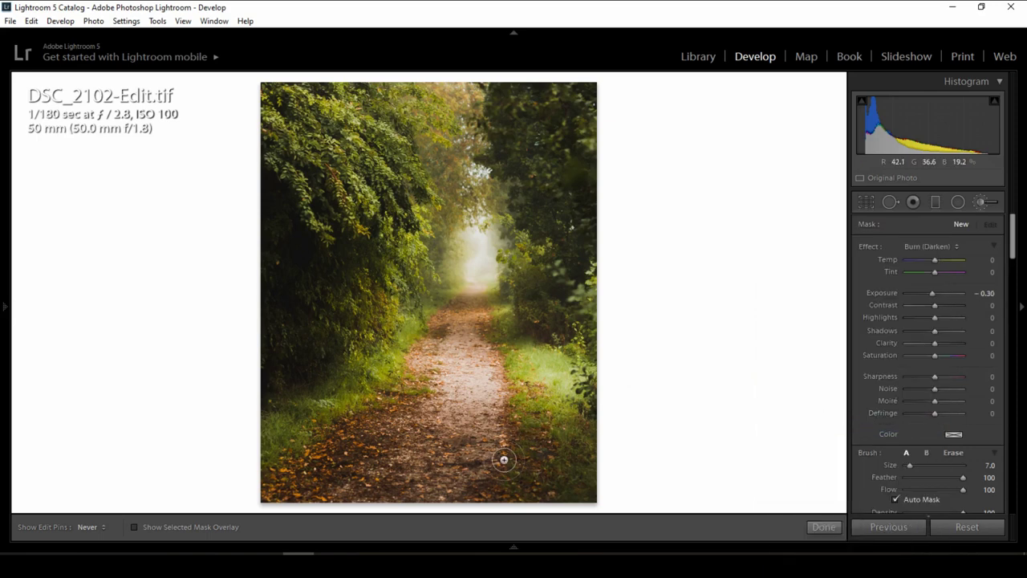
scroll(502, 460, up, 2)
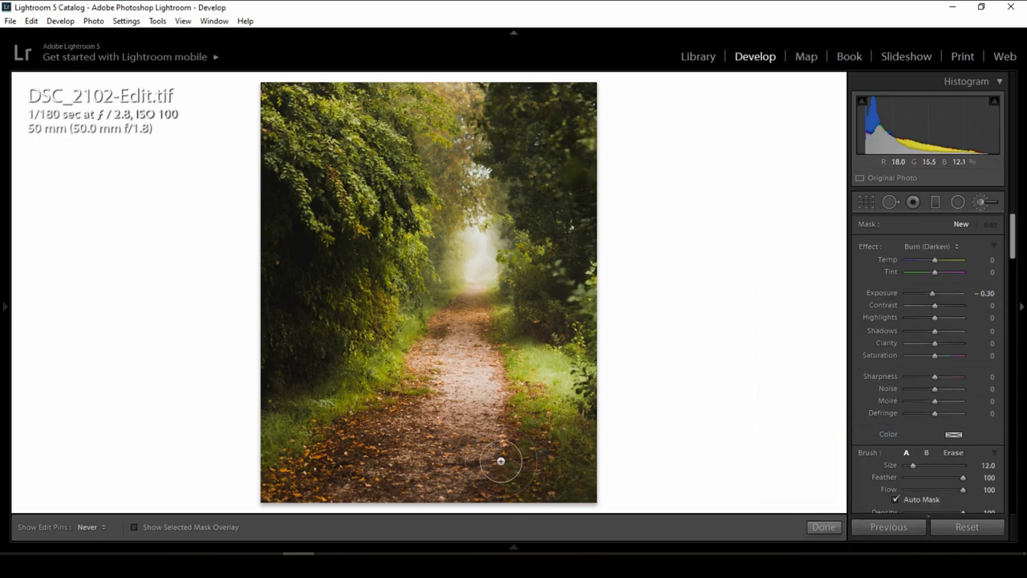
scroll(500, 461, up, 3)
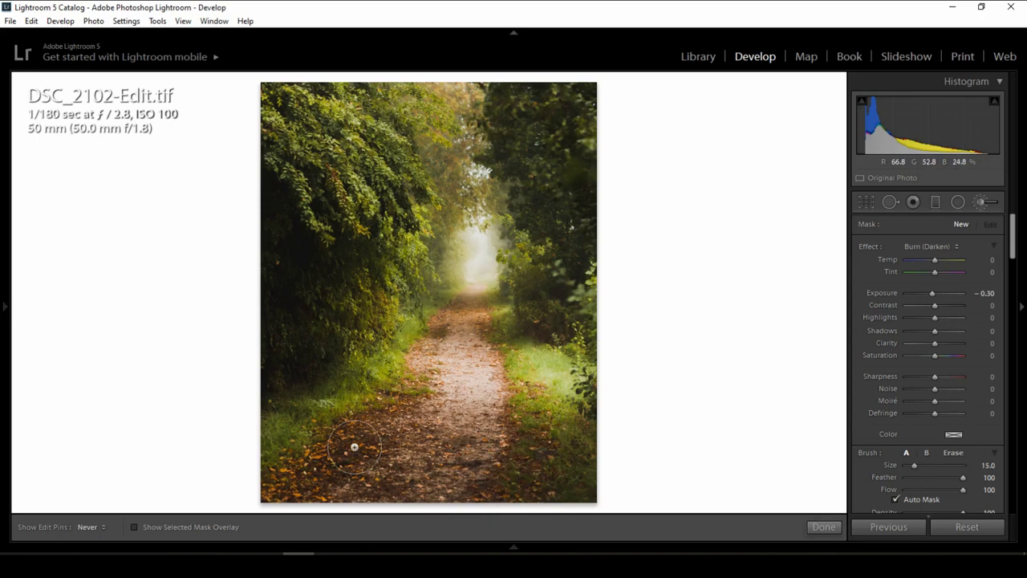
scroll(354, 447, up, 2)
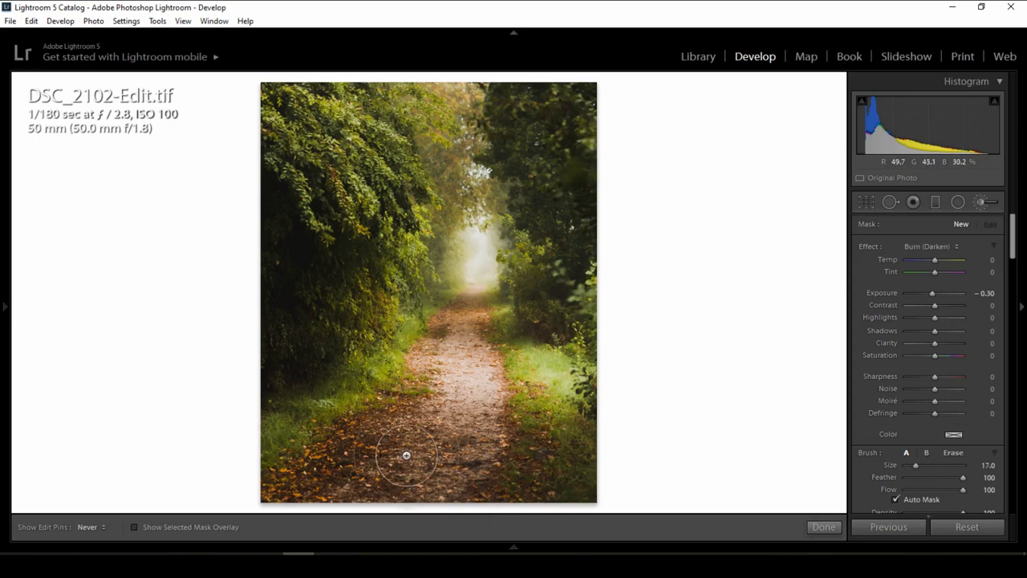
mouse_move(406, 455)
mouse_down()
mouse_move(621, 458)
mouse_move(291, 457)
mouse_up()
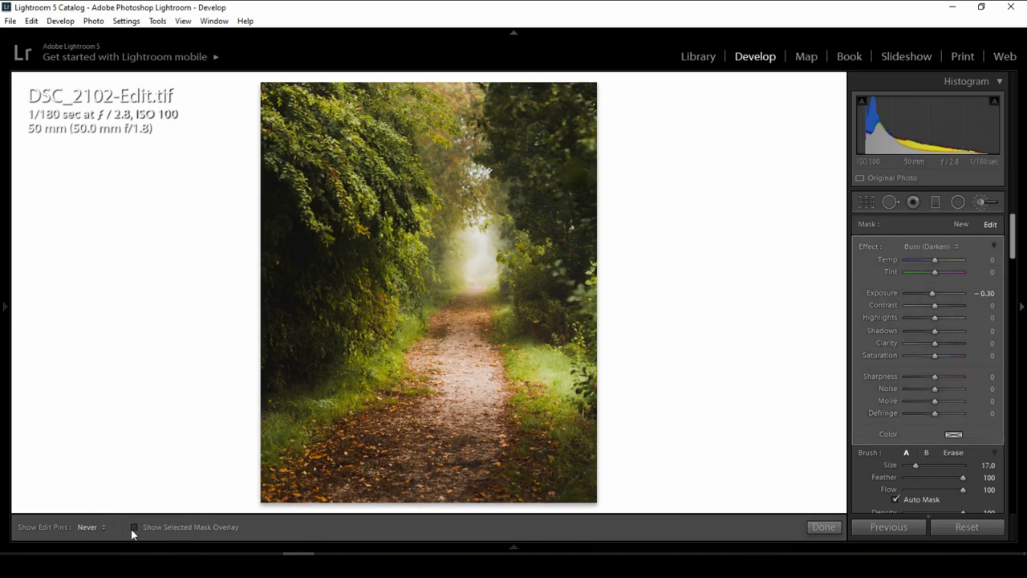
key(o)
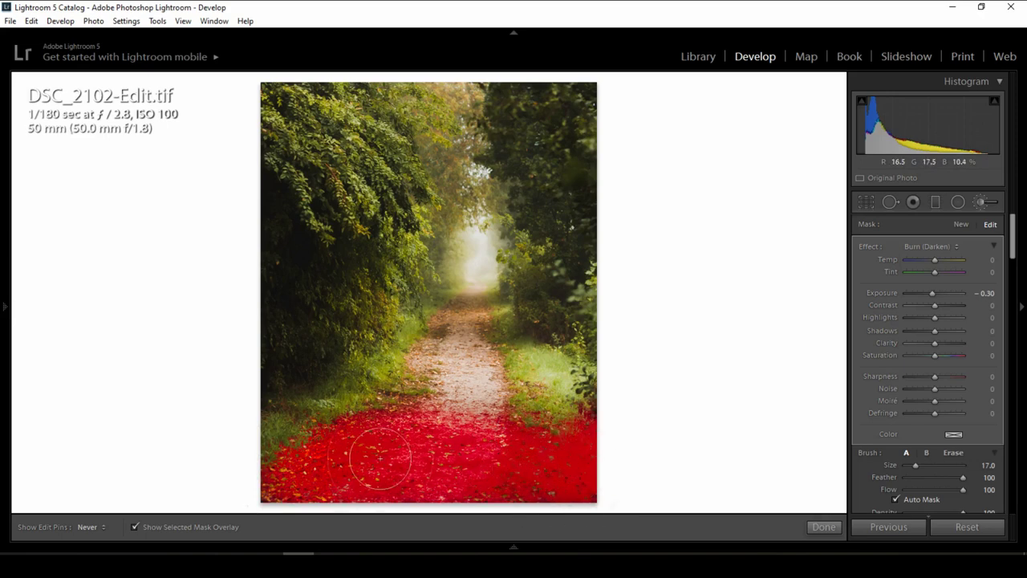
Step: Extend the burn mask over the dark areas of the left tree and the upper-right foliage, adjusting the brush size to suit
scroll(436, 471, down, 2)
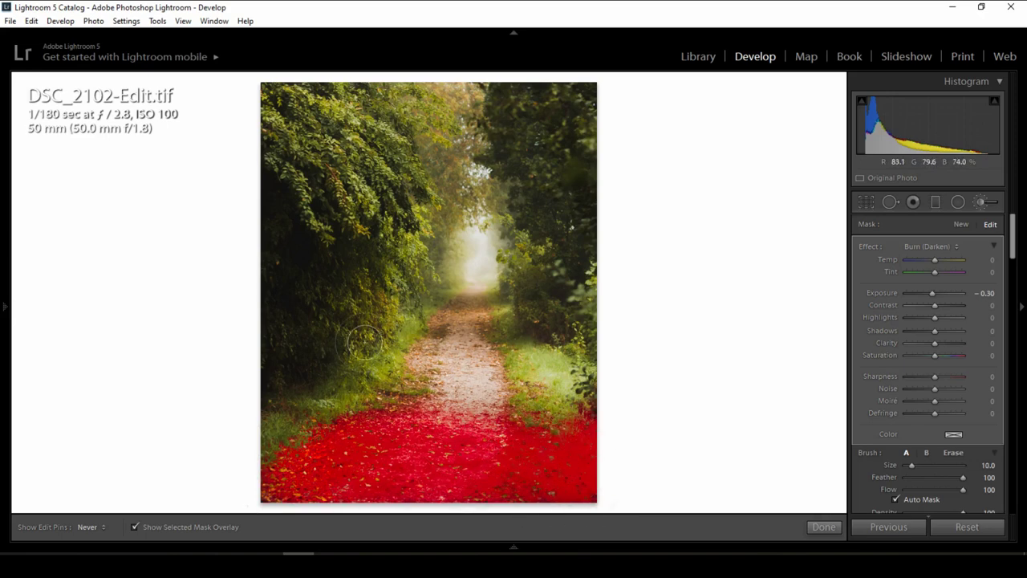
scroll(284, 294, down, 5)
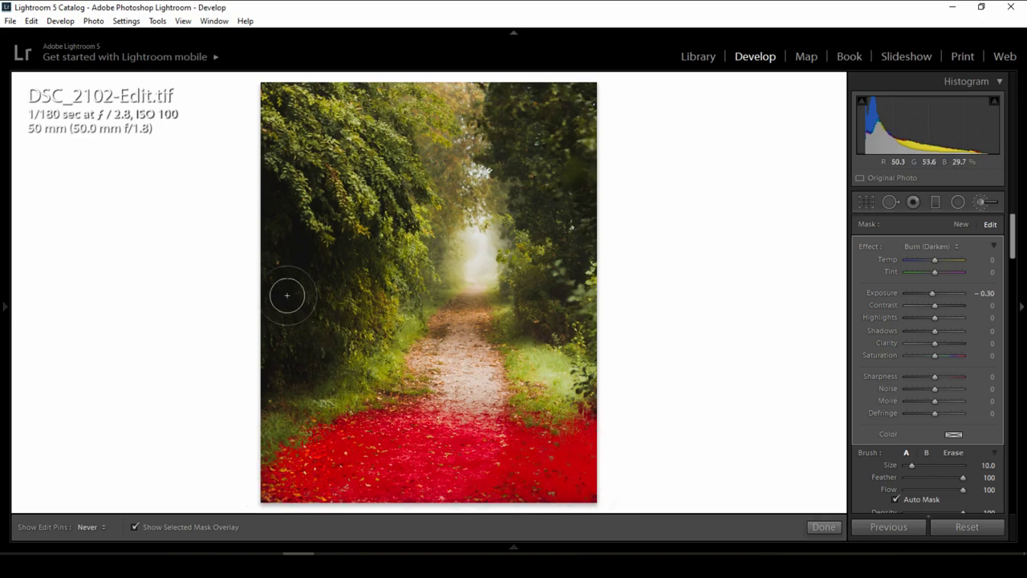
click(267, 194)
scroll(280, 236, up, 2)
mouse_move(283, 261)
mouse_down()
mouse_move(284, 314)
mouse_move(345, 260)
mouse_up()
scroll(566, 121, up, 12)
mouse_move(554, 101)
mouse_down()
mouse_move(549, 127)
mouse_move(573, 181)
mouse_move(620, 242)
mouse_move(608, 195)
mouse_up()
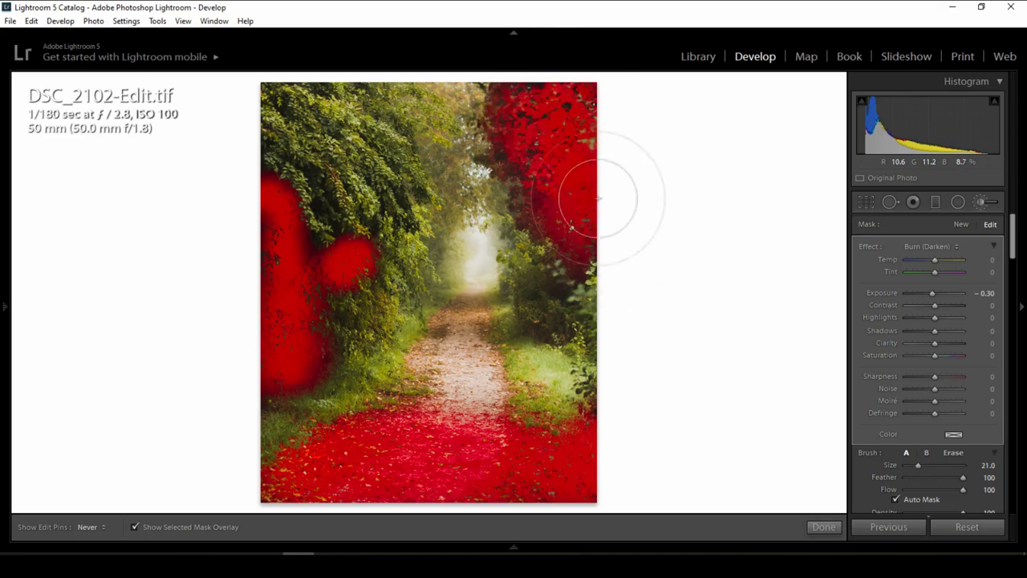
Step: Burn the dark bush to the right of the path and a narrow band across the path, using a smaller brush
scroll(531, 311, down, 15)
mouse_move(532, 311)
mouse_down()
mouse_move(546, 321)
mouse_move(527, 324)
mouse_up()
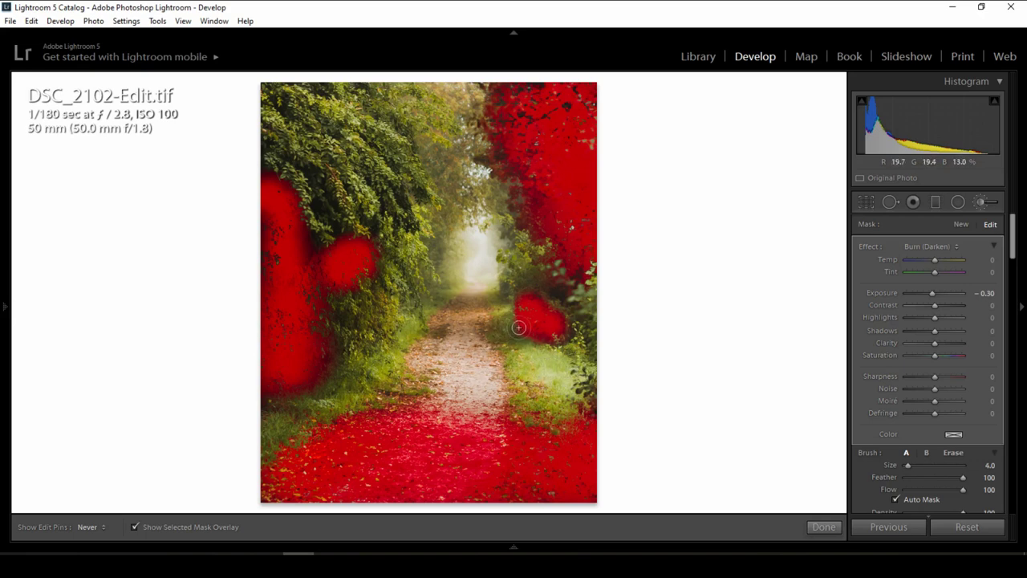
drag(487, 329, 419, 329)
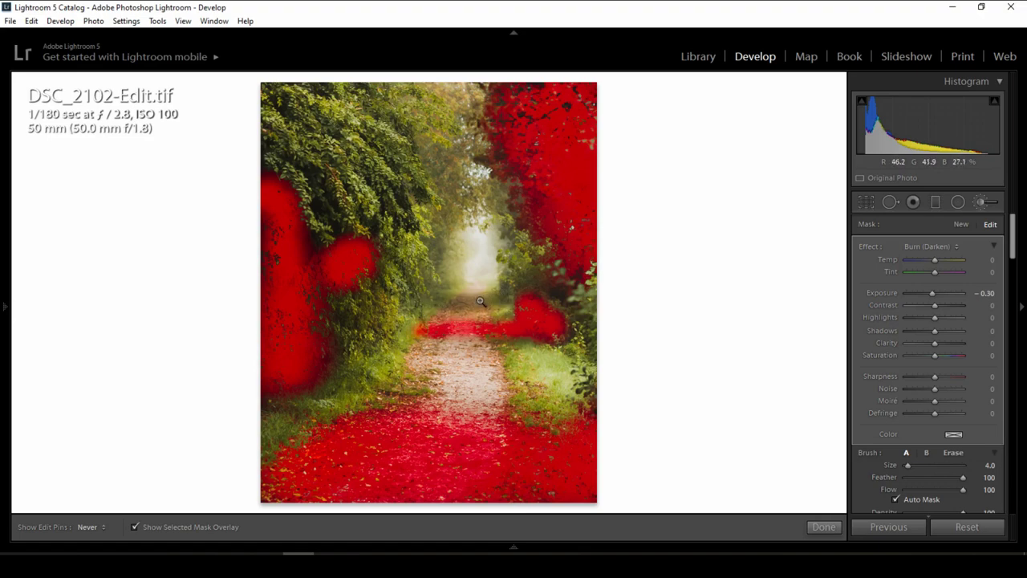
Step: Paint a burn band across the shaded far part of the path with a size 18 brush
click(480, 301)
scroll(502, 312, up, 5)
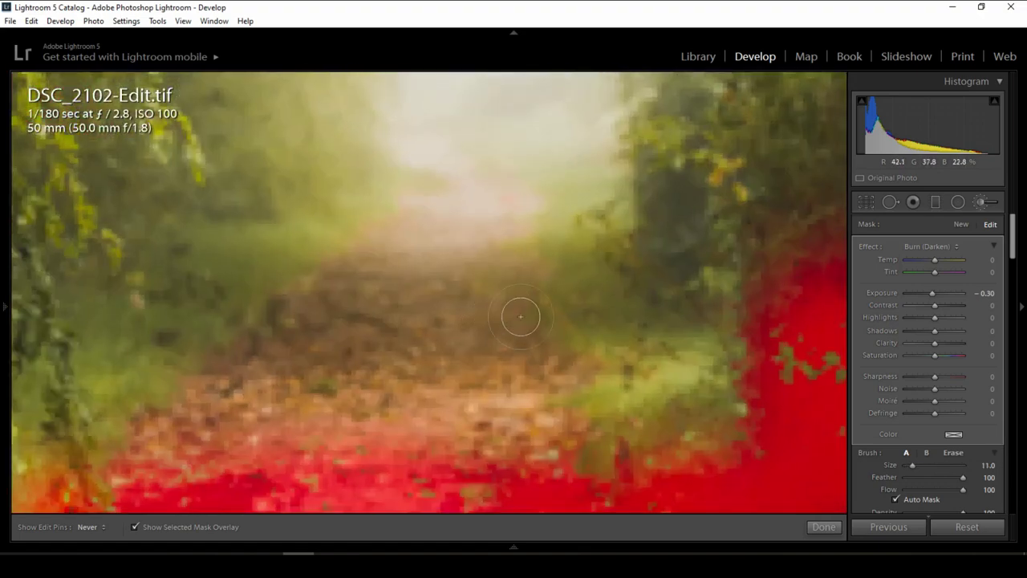
scroll(233, 293, up, 3)
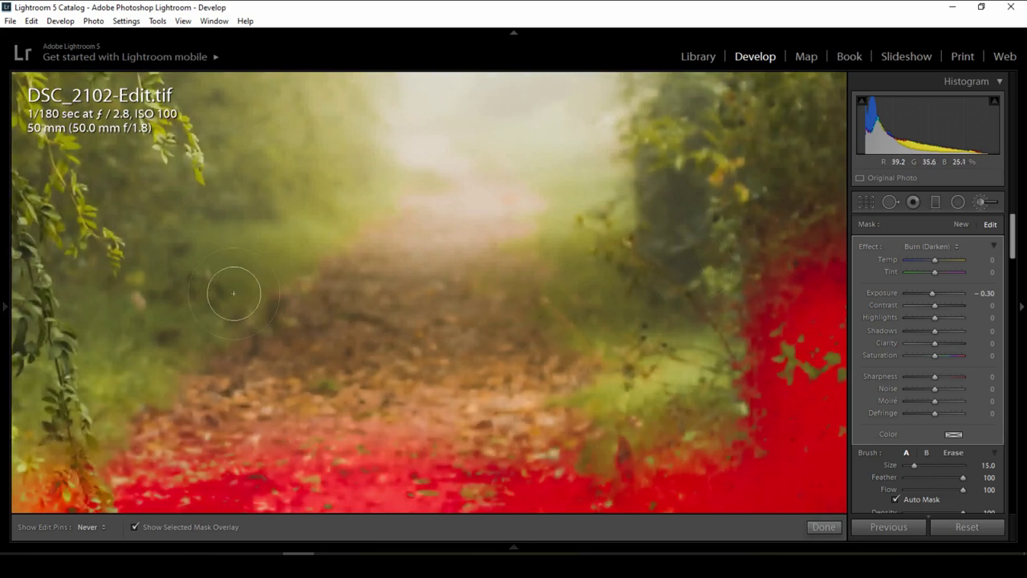
scroll(514, 308, up, 3)
drag(294, 305, 546, 307)
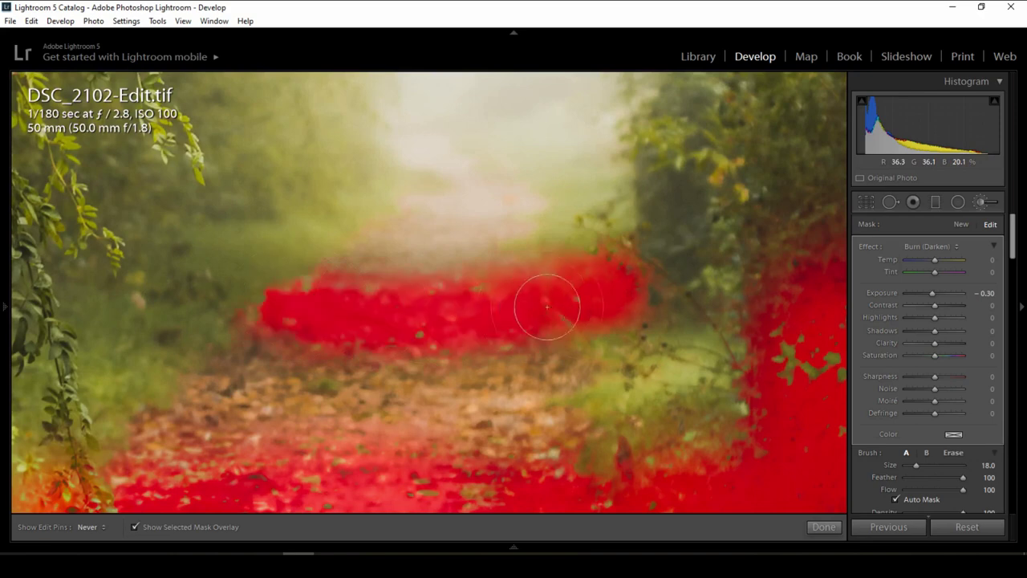
key(z)
Step: Finish the burn mask and compare the forest photo with and without all brush adjustments
drag(1015, 236, 1013, 244)
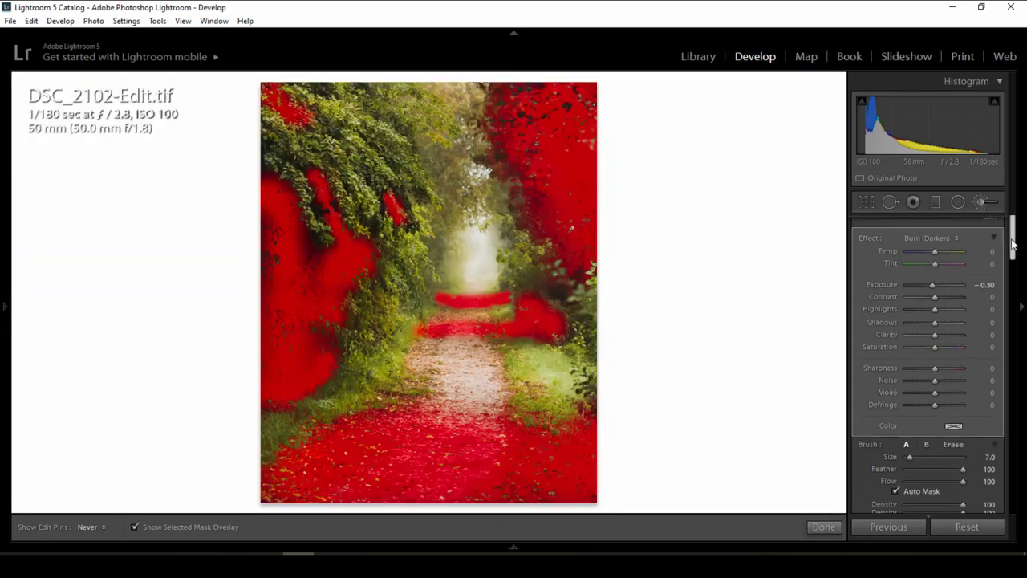
scroll(915, 316, down, 5)
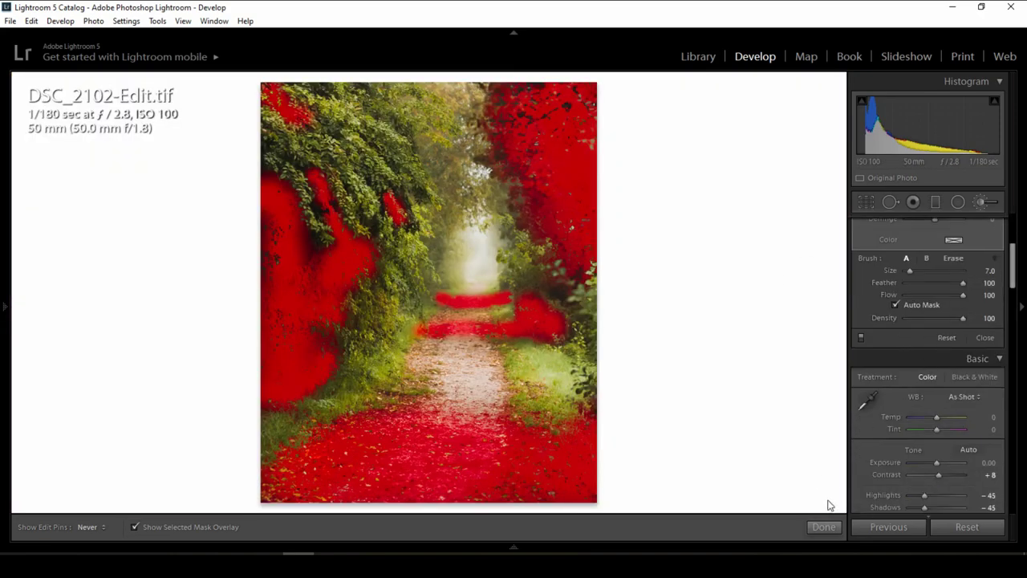
click(824, 526)
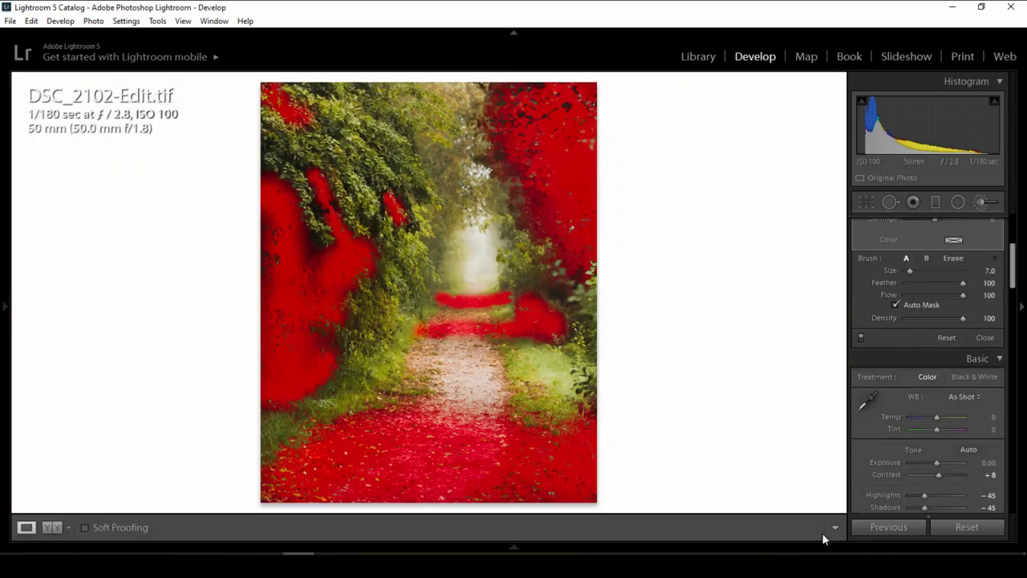
click(981, 204)
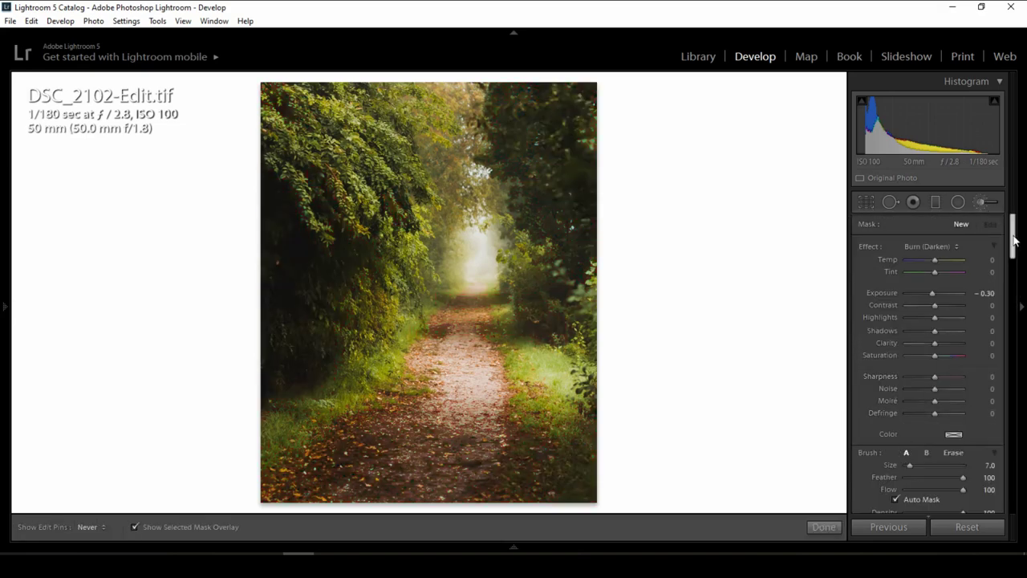
scroll(975, 308, down, 5)
click(861, 295)
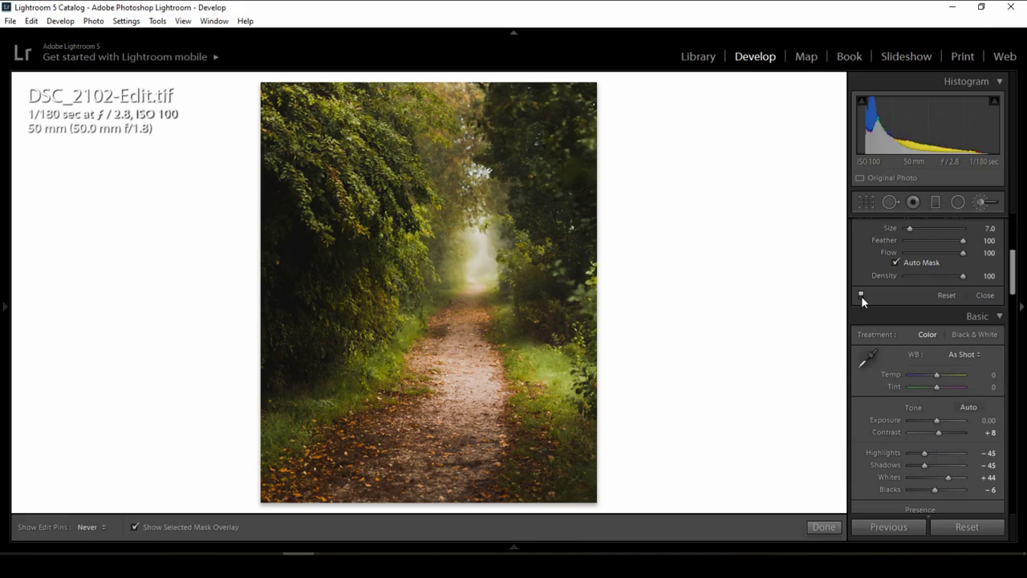
Step: Switch the brush adjustments off and on repeatedly to compare the forest path before and after dodging and burning
click(861, 295)
click(861, 295)
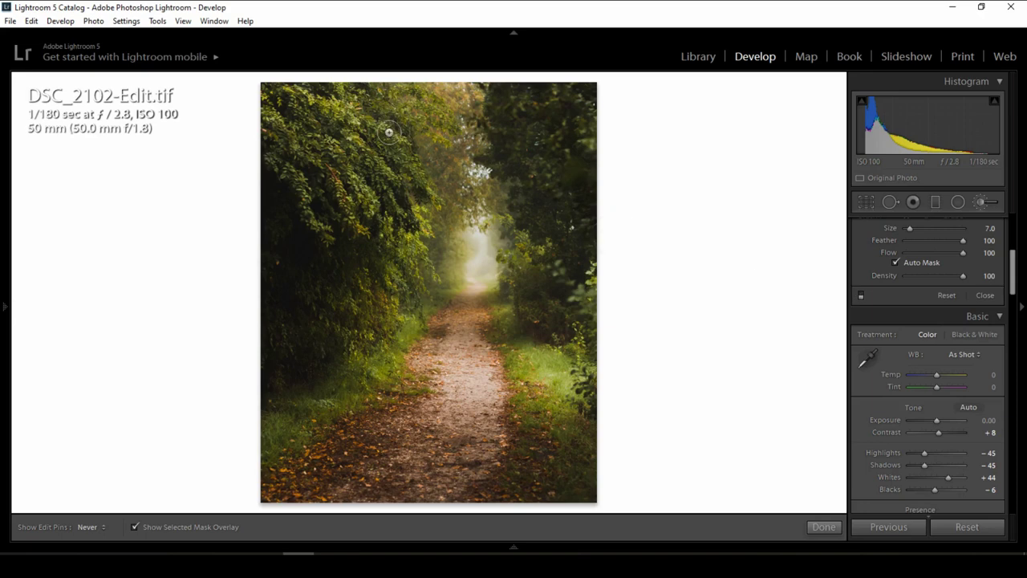
click(862, 296)
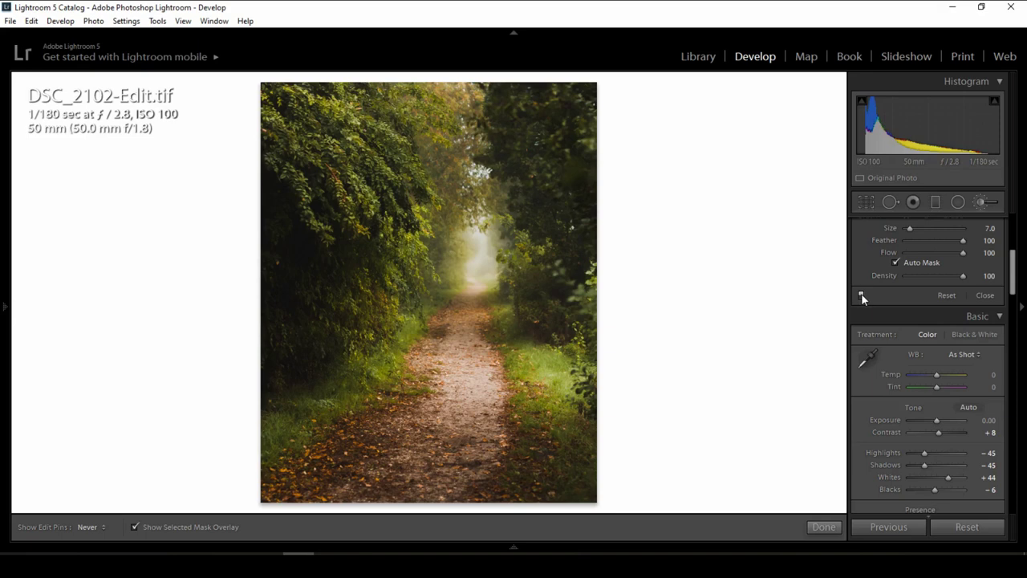
click(861, 296)
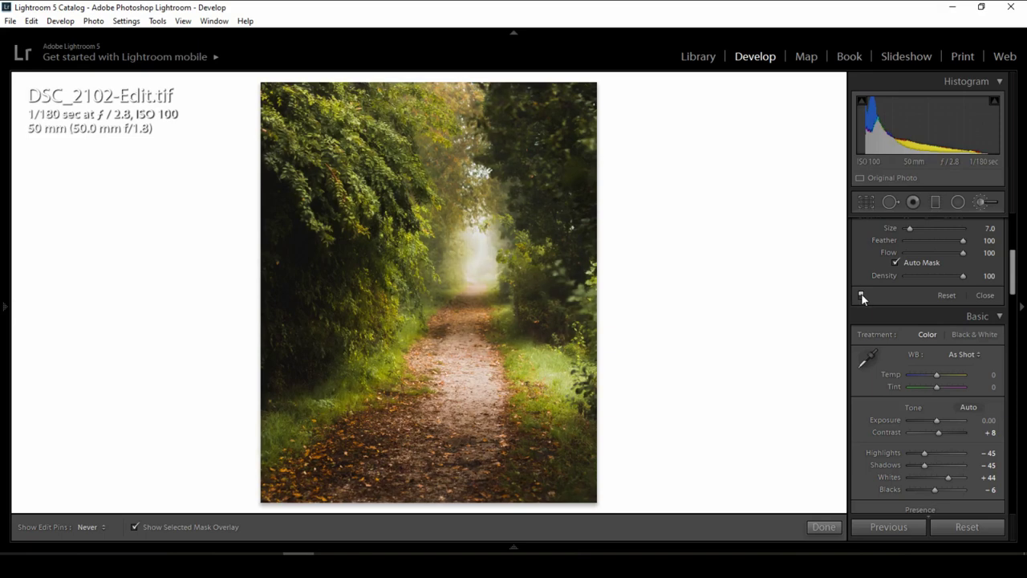
click(861, 295)
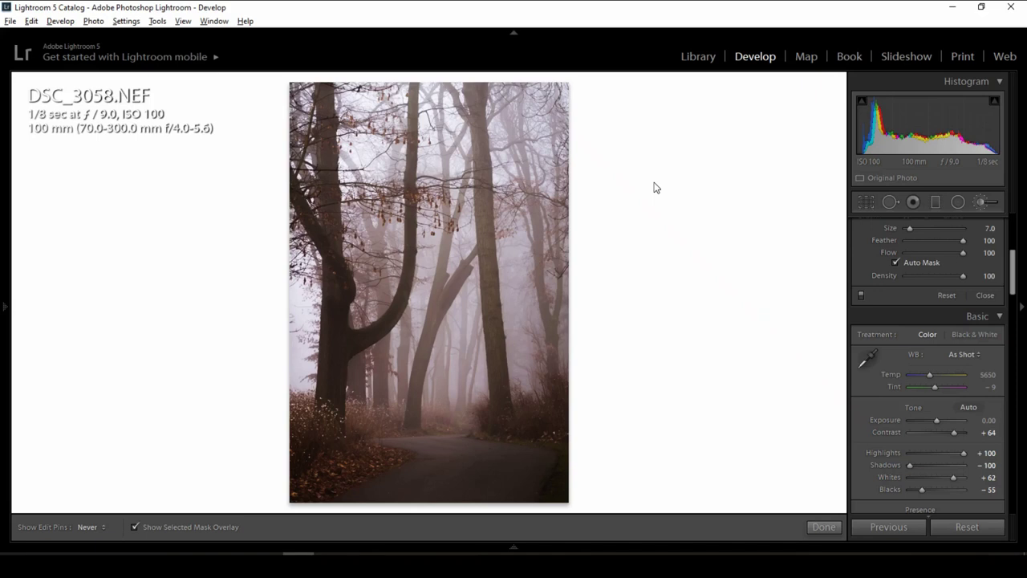
Step: Leave the Adjustment Brush on the foggy forest photo DSC_3058.NEF and switch to its copy open in Photoshop
key(k)
key(F8)
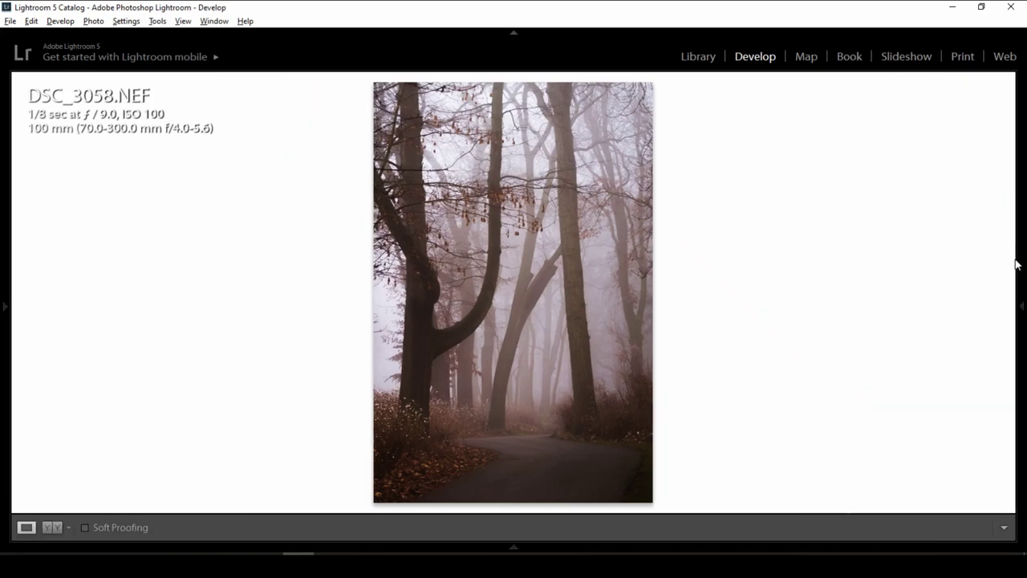
key(F8)
drag(1016, 255, 1018, 232)
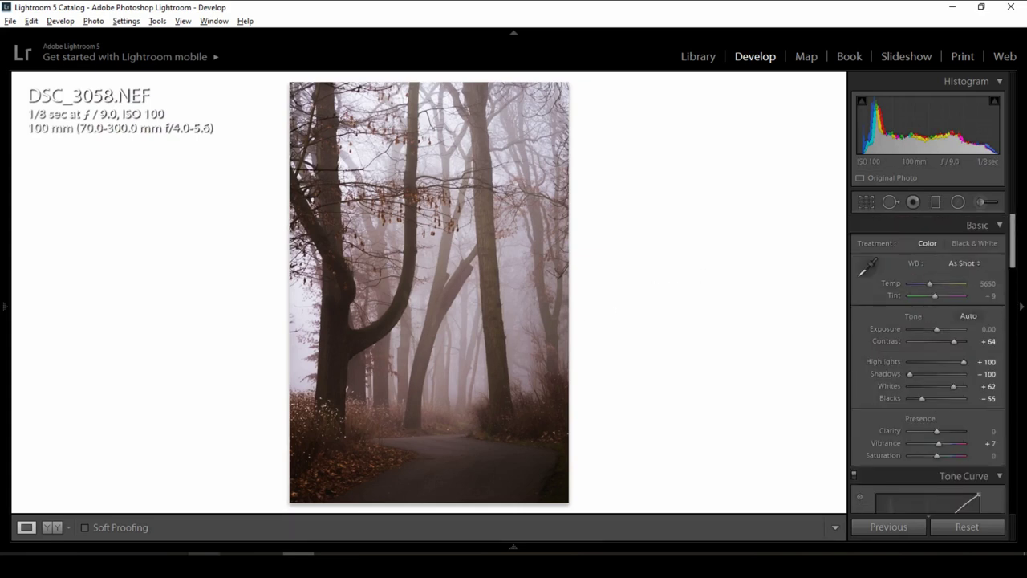
mouse_move(232, 566)
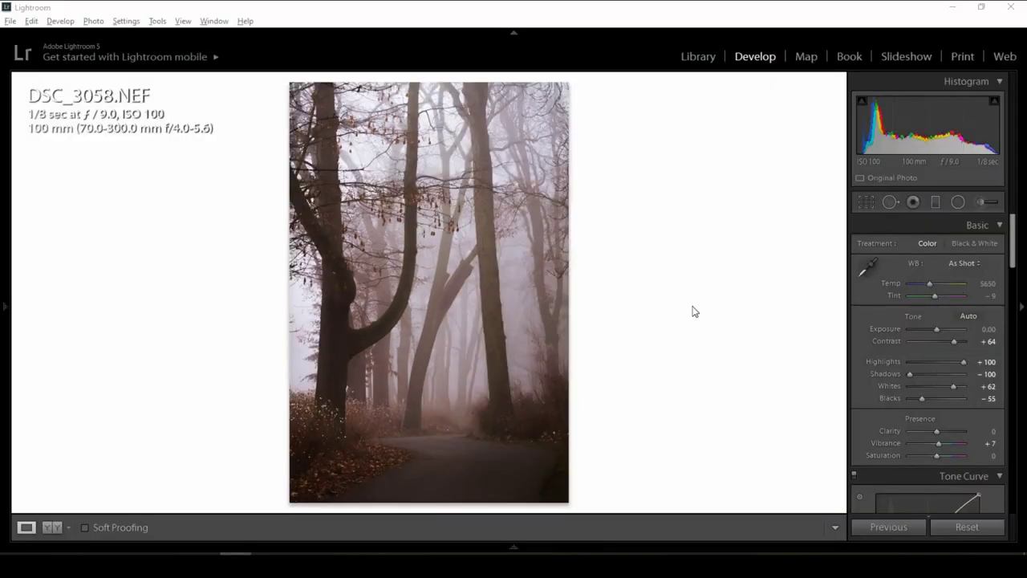
click(952, 8)
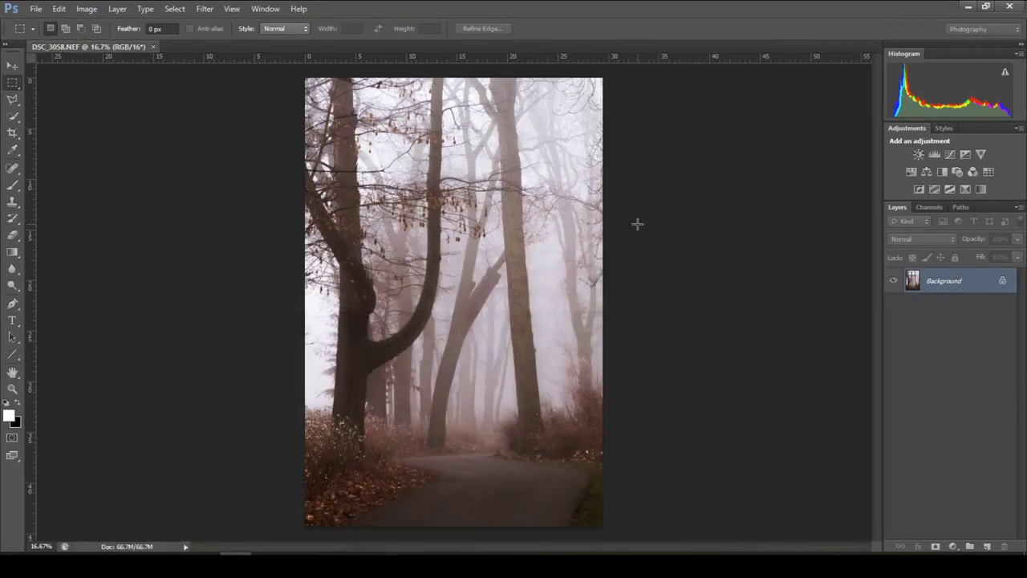
Step: Duplicate the Background layer and set the copy to 25% opacity with the Overlay blend mode
drag(976, 295, 988, 548)
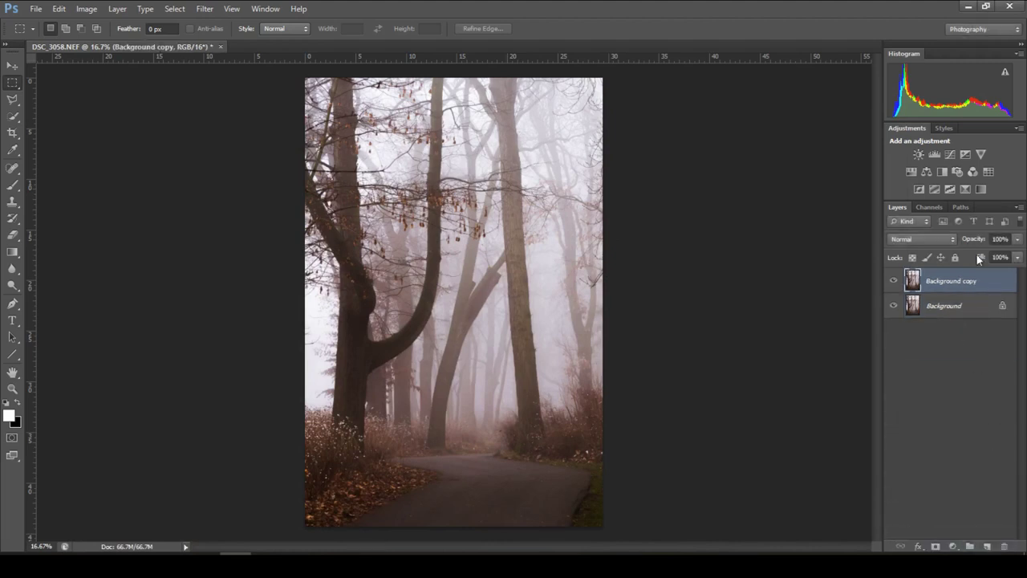
key(9)
key(9)
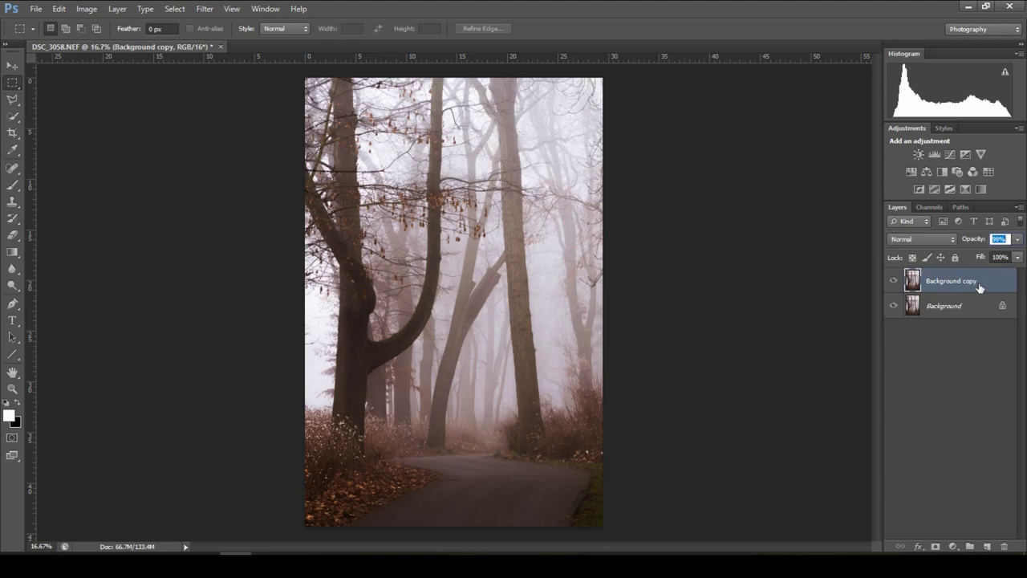
key(Num_Lock)
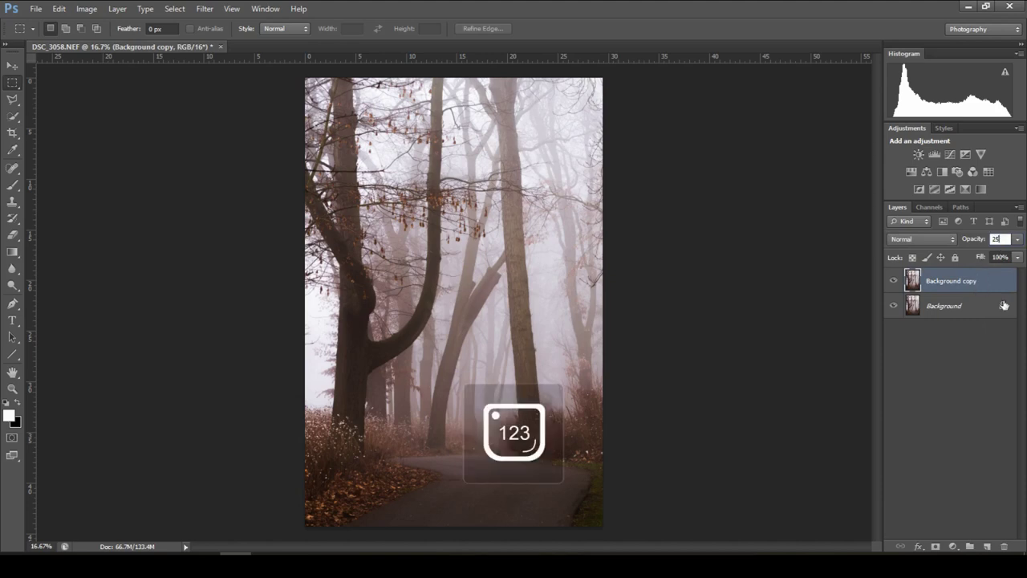
click(992, 340)
click(978, 276)
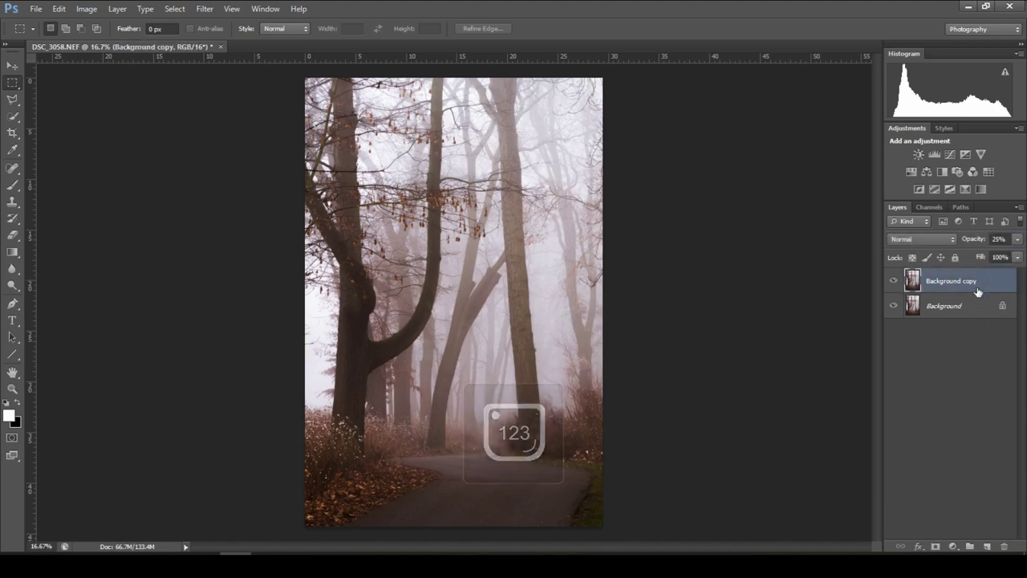
click(909, 232)
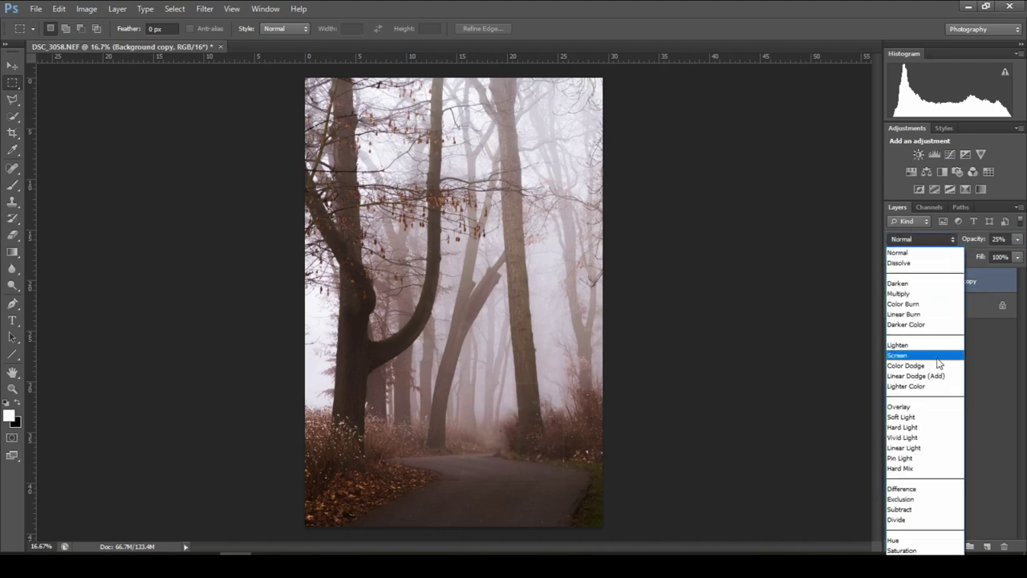
click(922, 409)
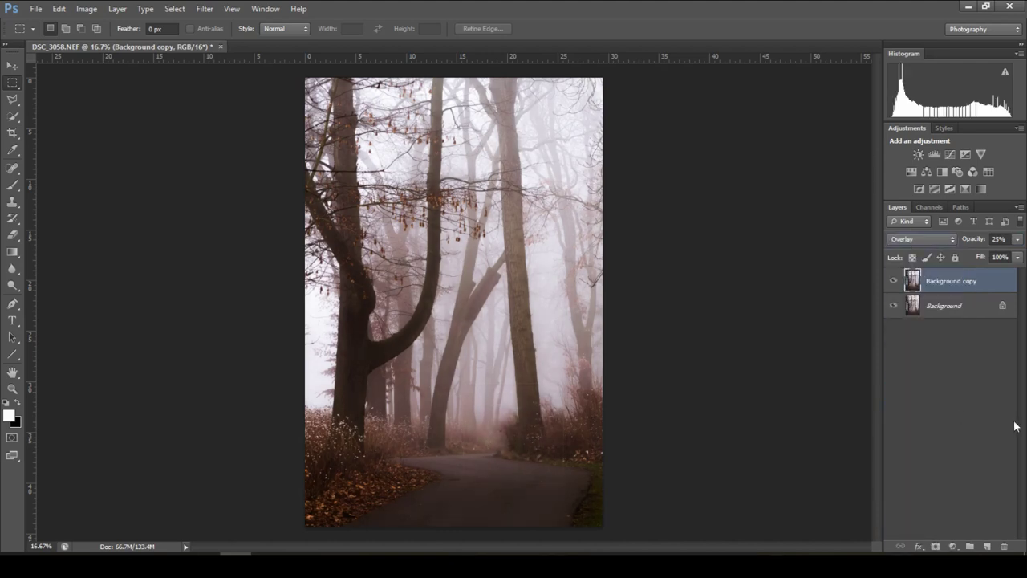
Step: Apply a Gaussian Blur with a radius of 20 pixels to the Background copy layer
click(206, 9)
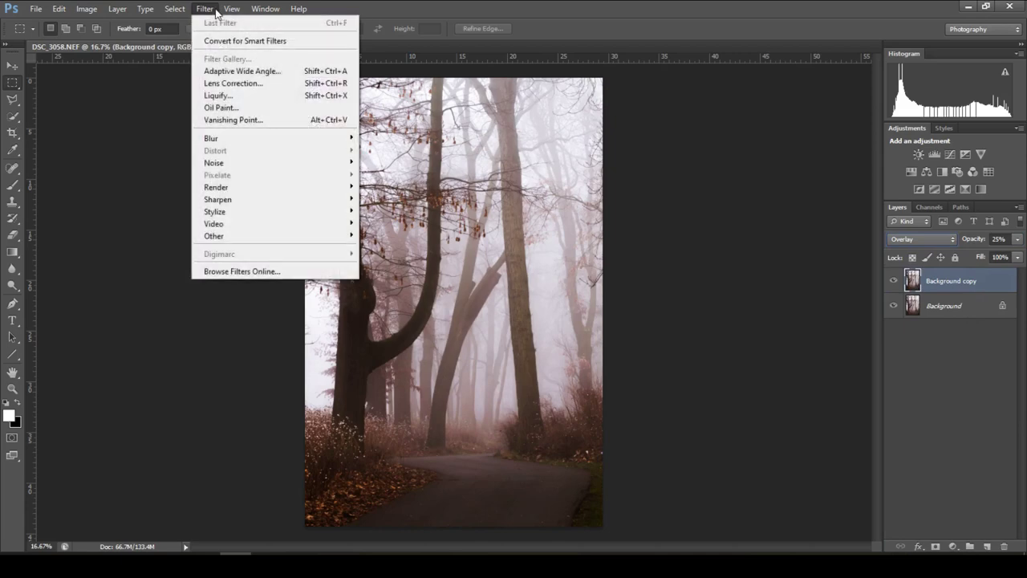
mouse_move(280, 138)
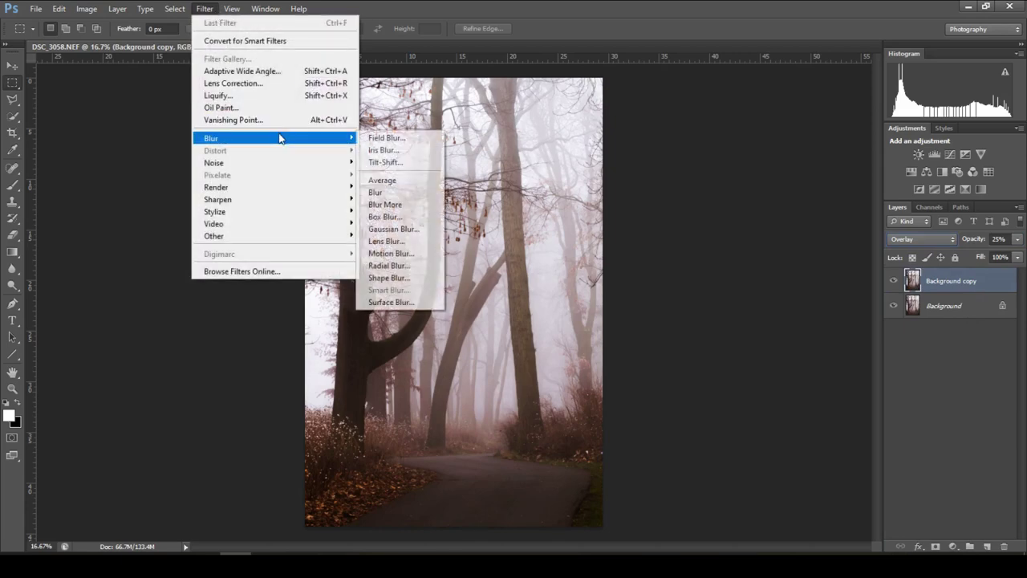
click(417, 229)
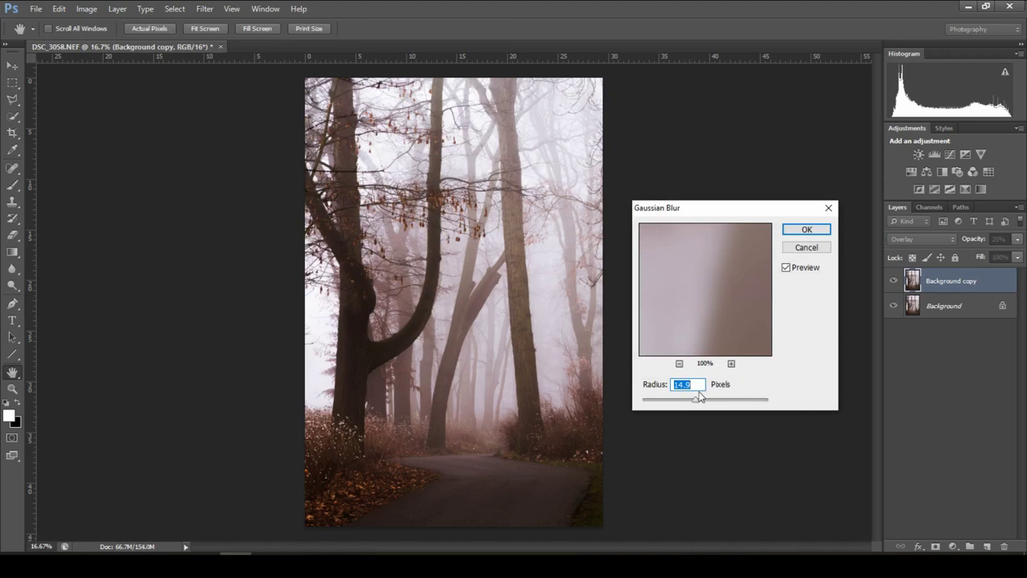
text(20)
click(798, 230)
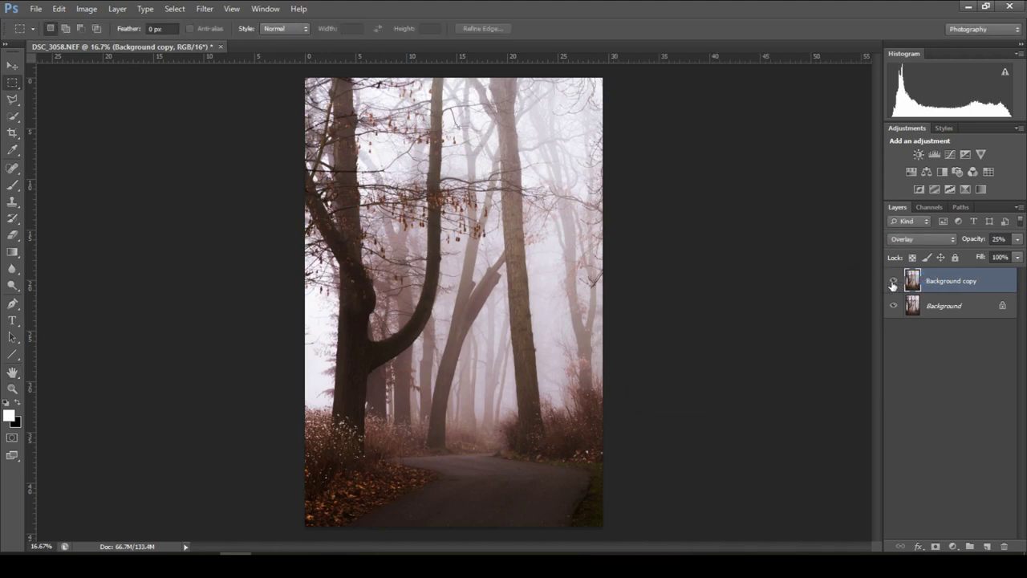
Step: Hide and show the Background copy layer repeatedly to compare the foggy forest photo with and without the glow effect
click(893, 280)
click(893, 281)
click(892, 283)
click(892, 282)
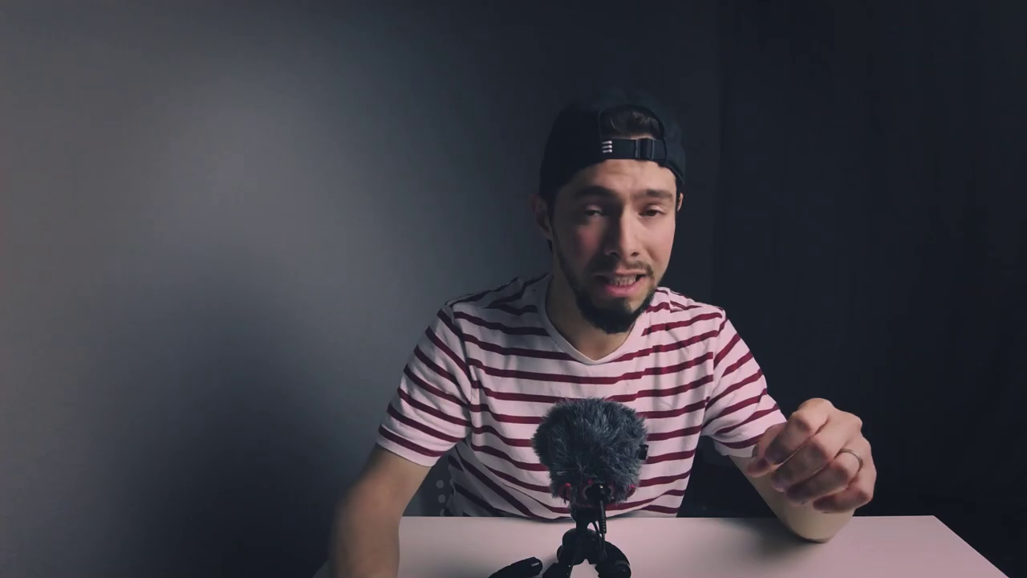